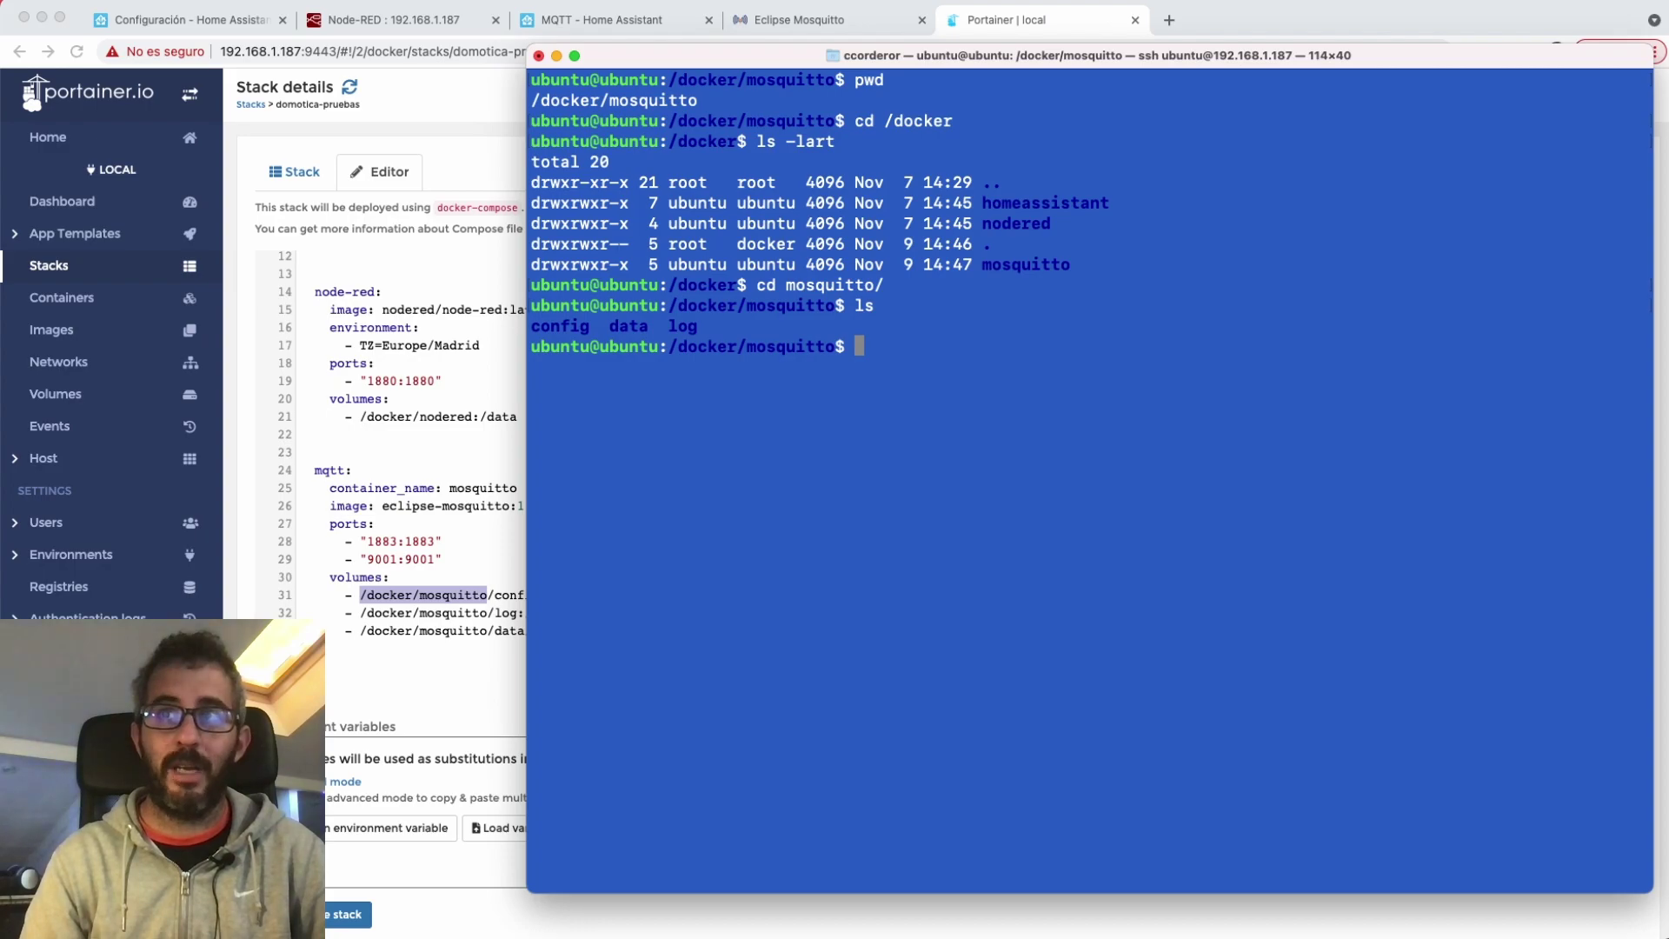
Open mosquitto.conf from the mosquitto config folder in vim.
type("cd config")
key("Return")
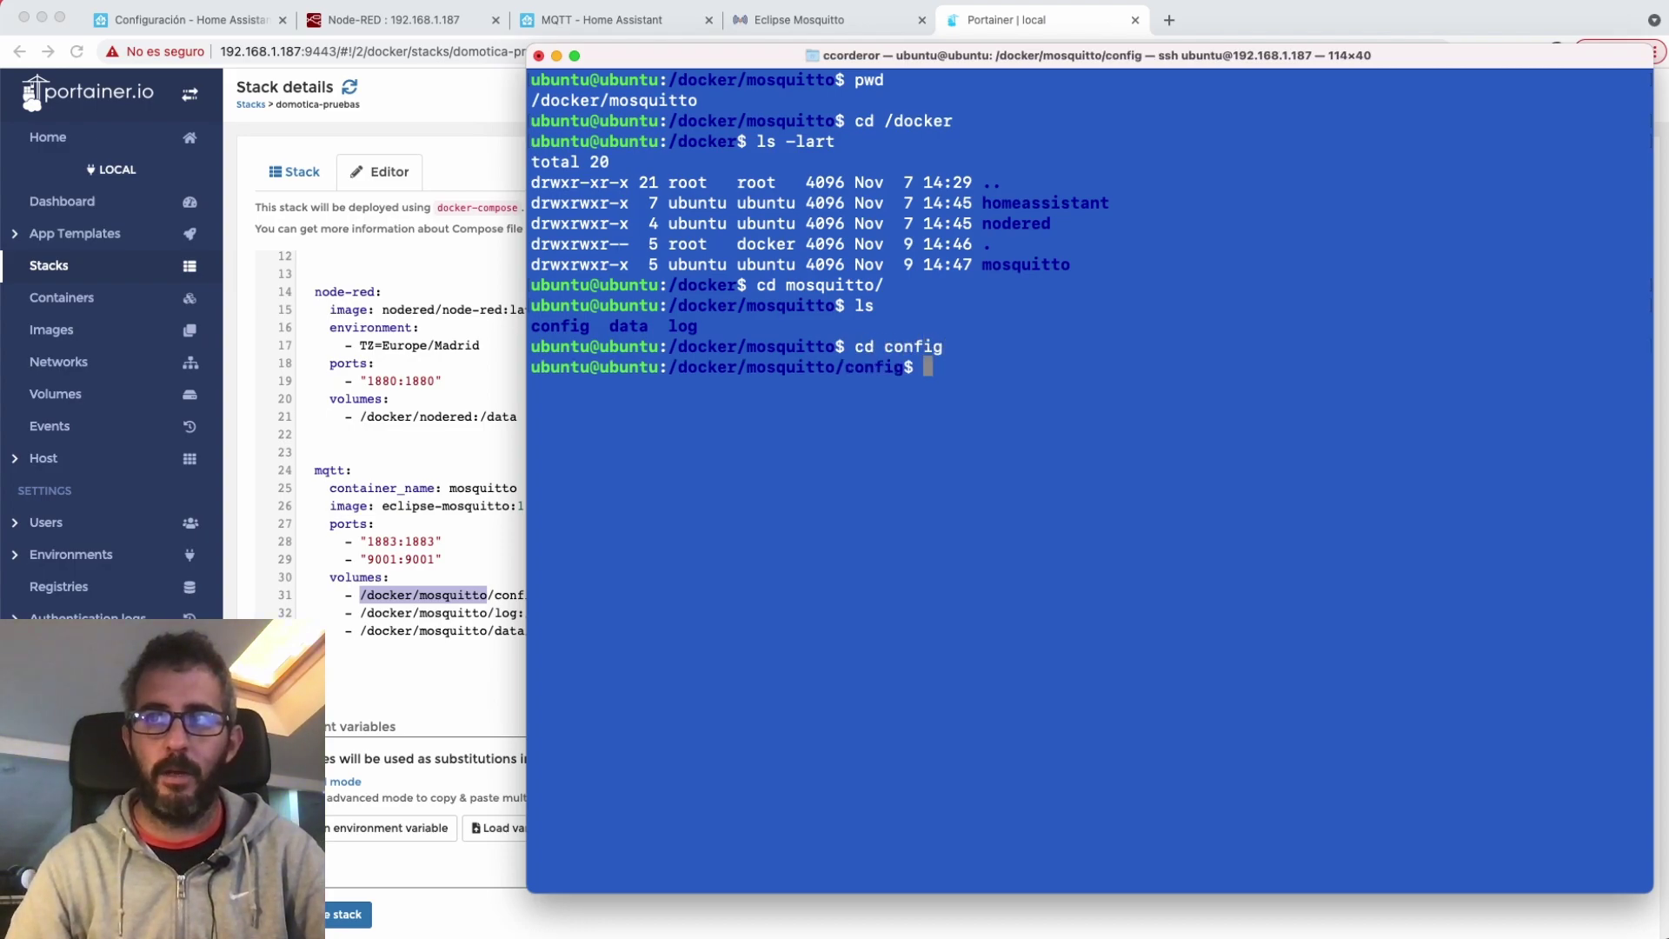
type("vi mosquitto.conf")
key("Return")
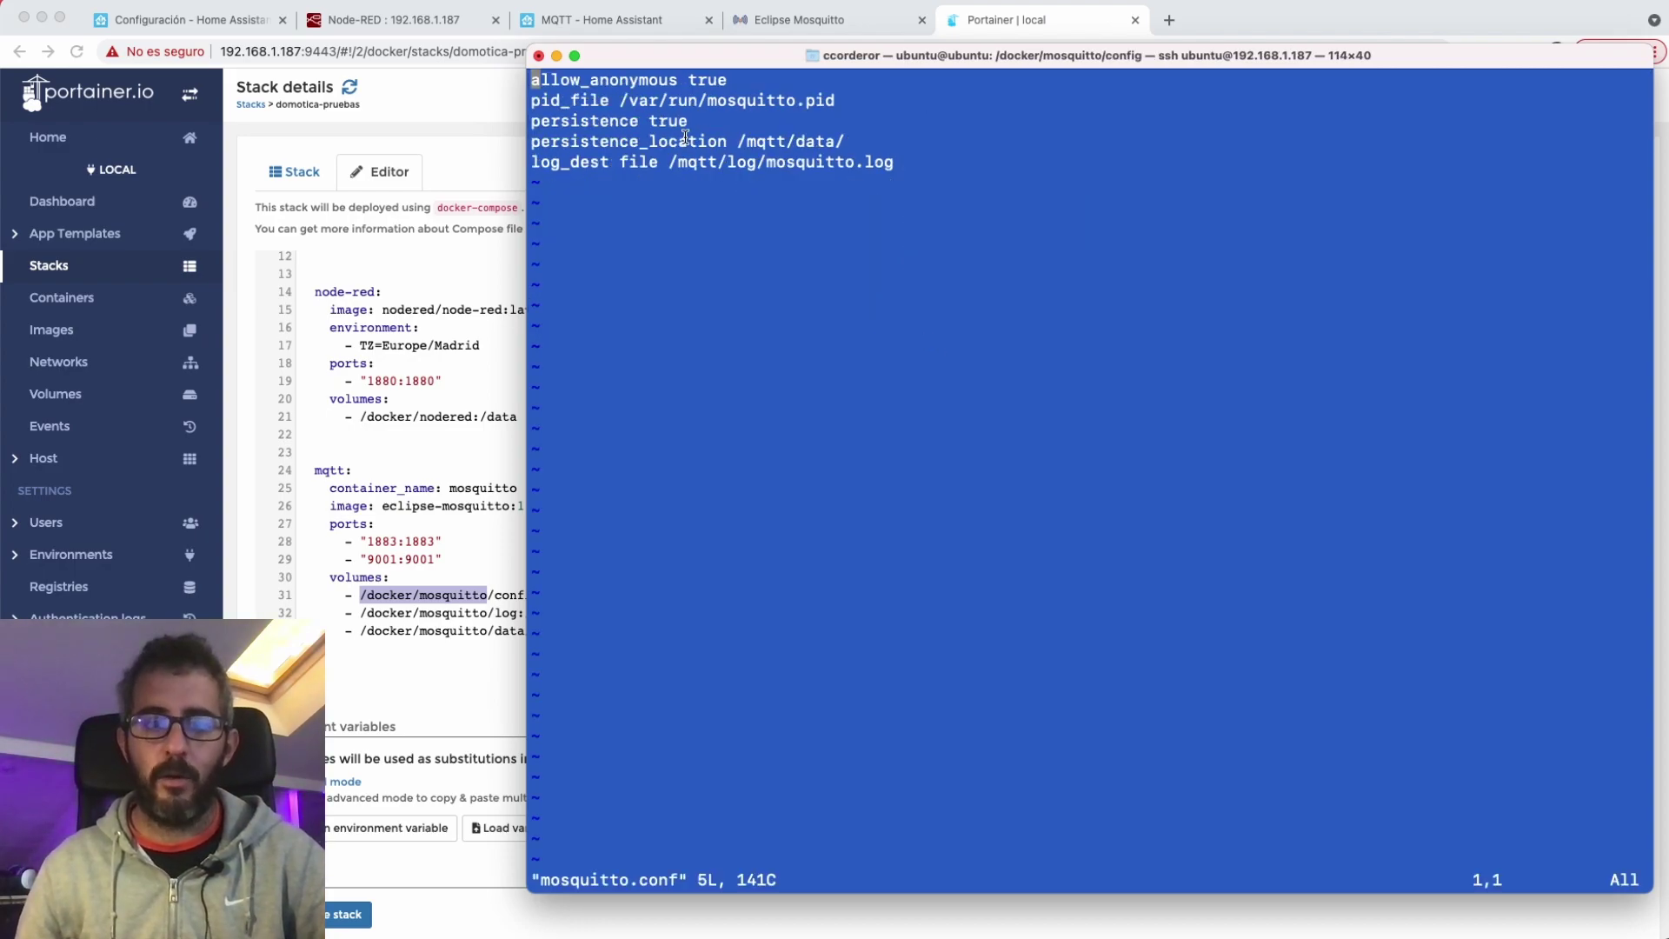
Review the anonymous access, persistence and log settings in mosquitto.conf, and quit the editor without saving.
left_click_drag(532, 77, 924, 157)
left_click(924, 156)
left_click_drag(982, 63, 961, 80)
left_click_drag(512, 96, 708, 97)
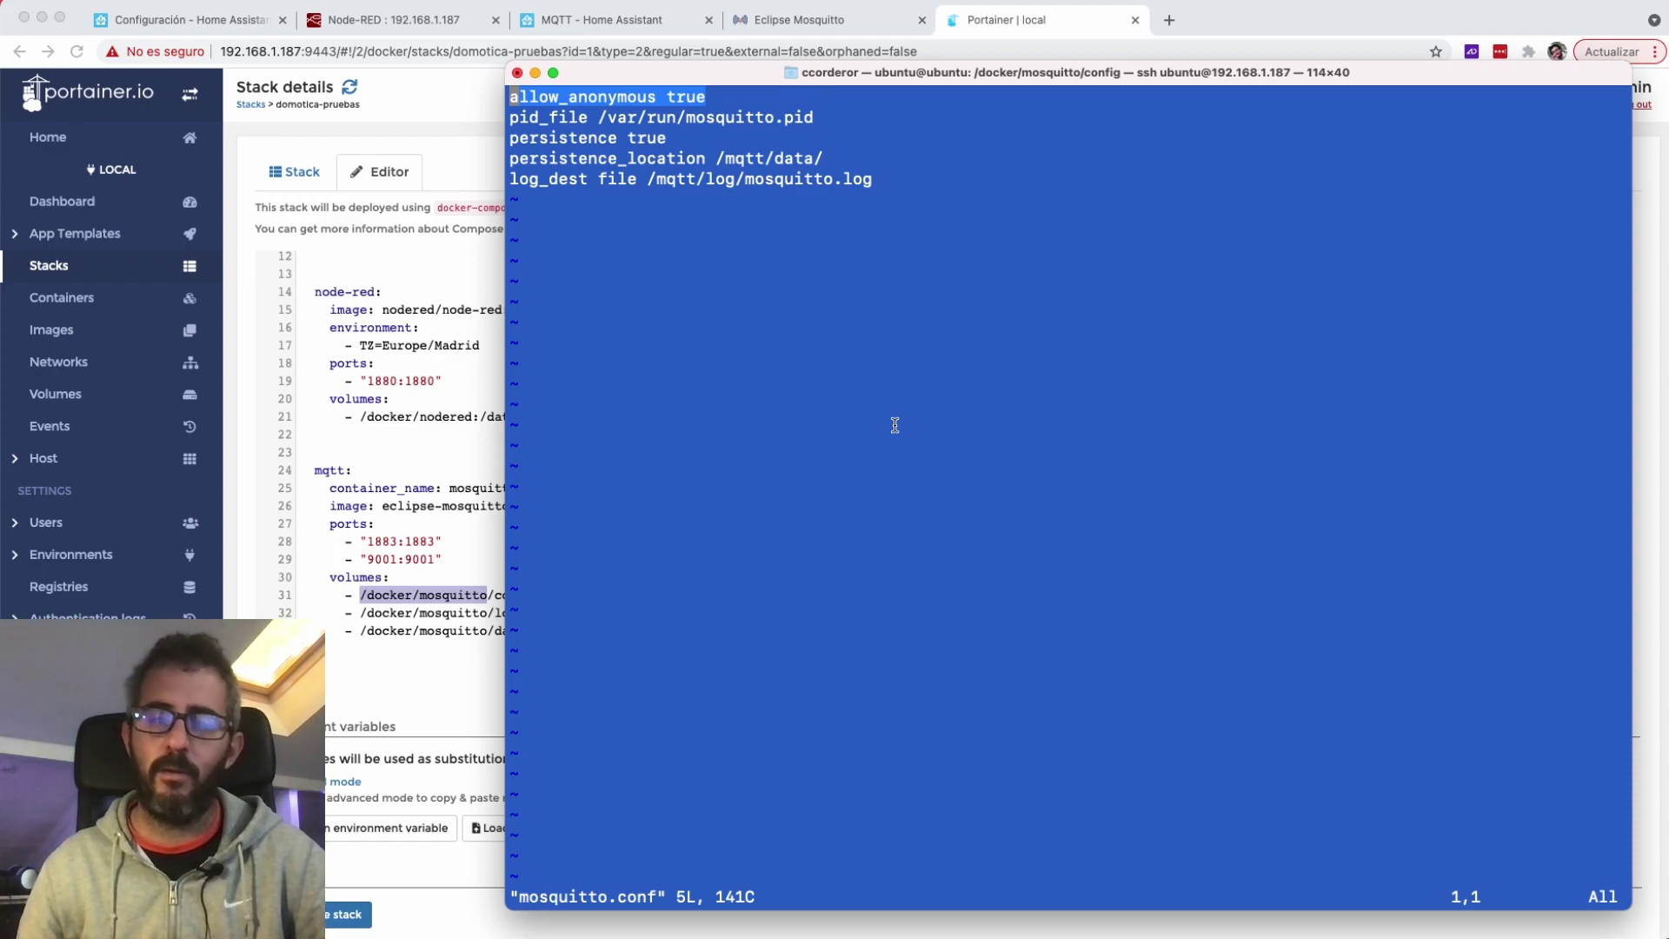
type(":q")
key("Return")
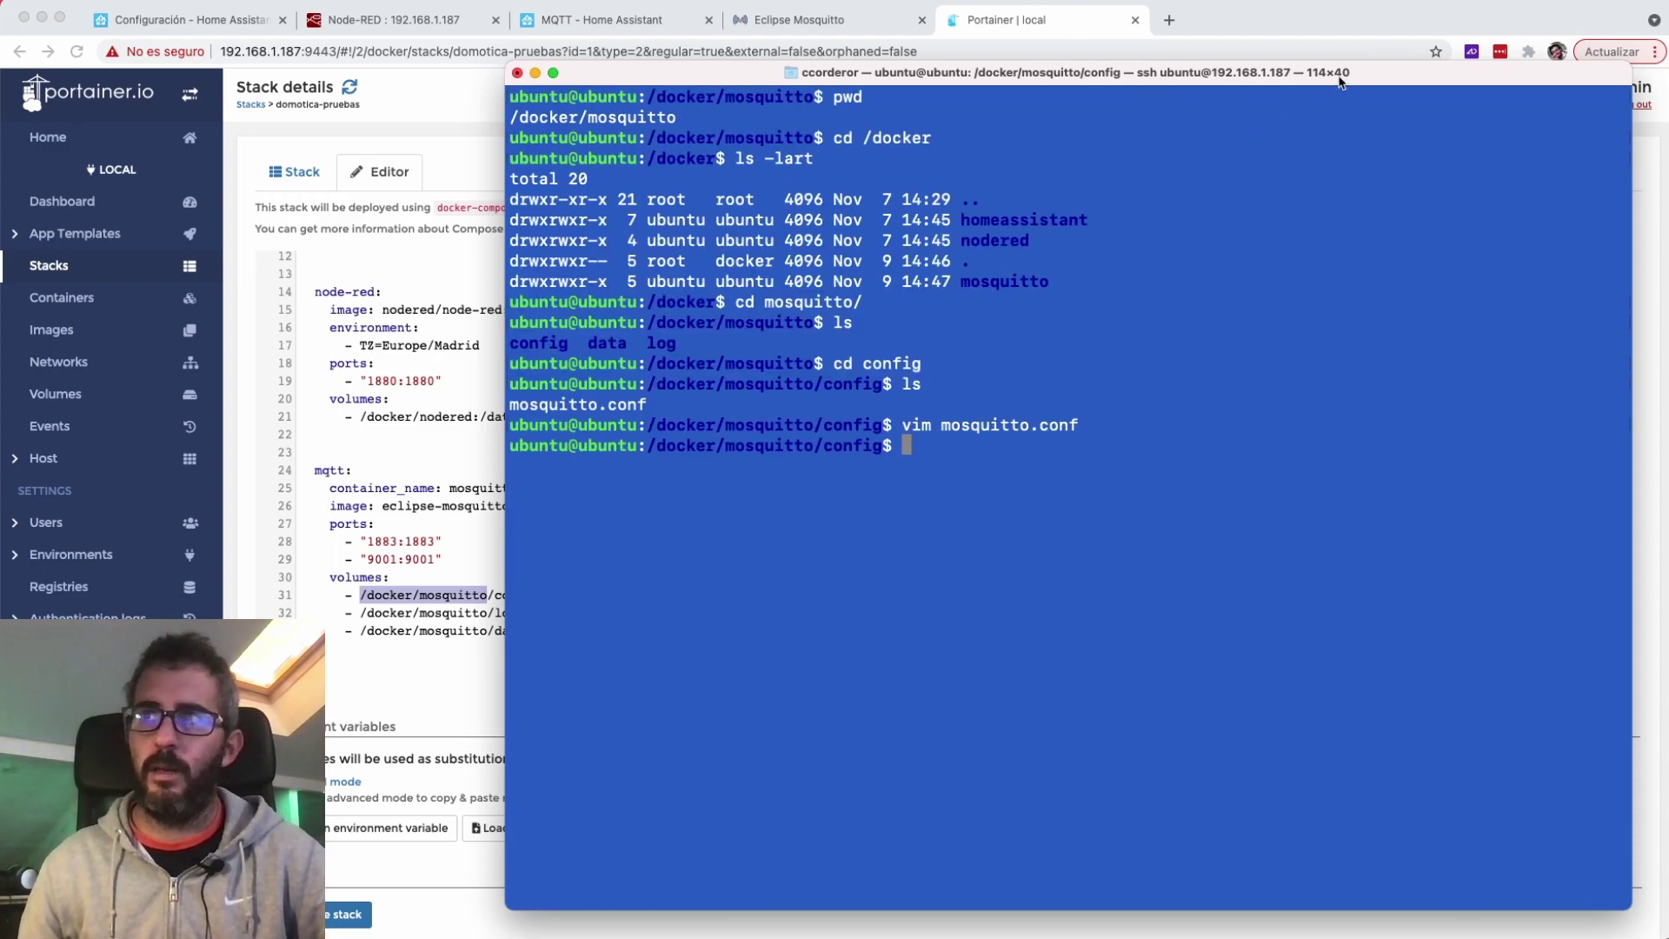
Switch to Portainer and update the domotica-pruebas stack with the mosquitto service.
key("super+Tab")
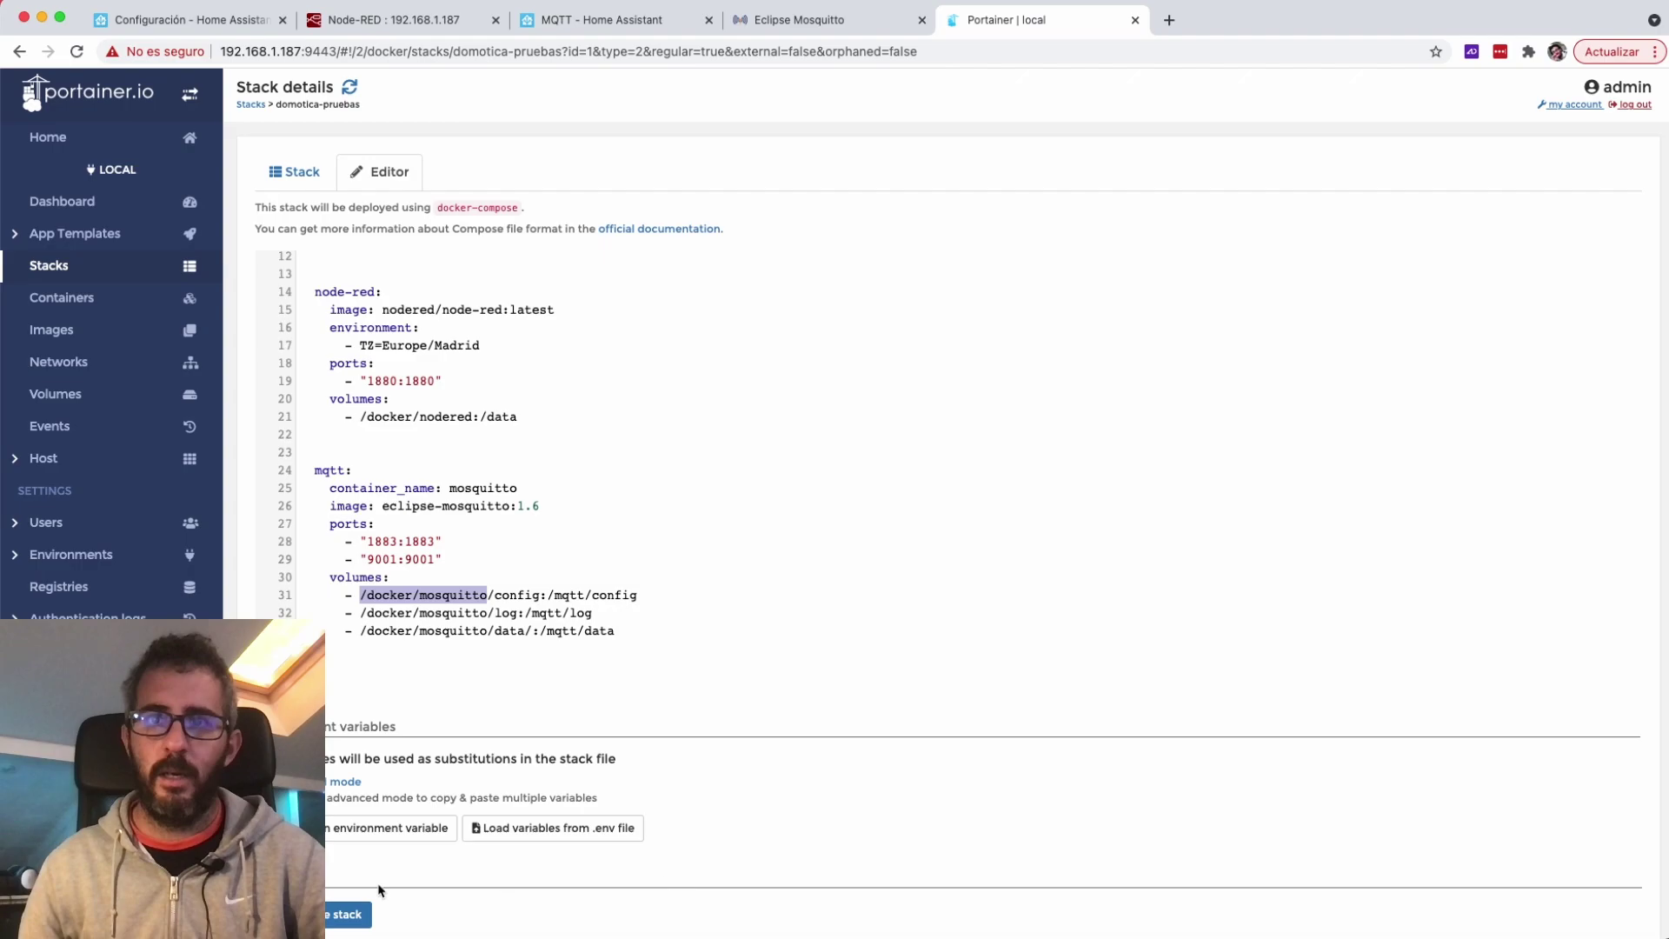
left_click(339, 918)
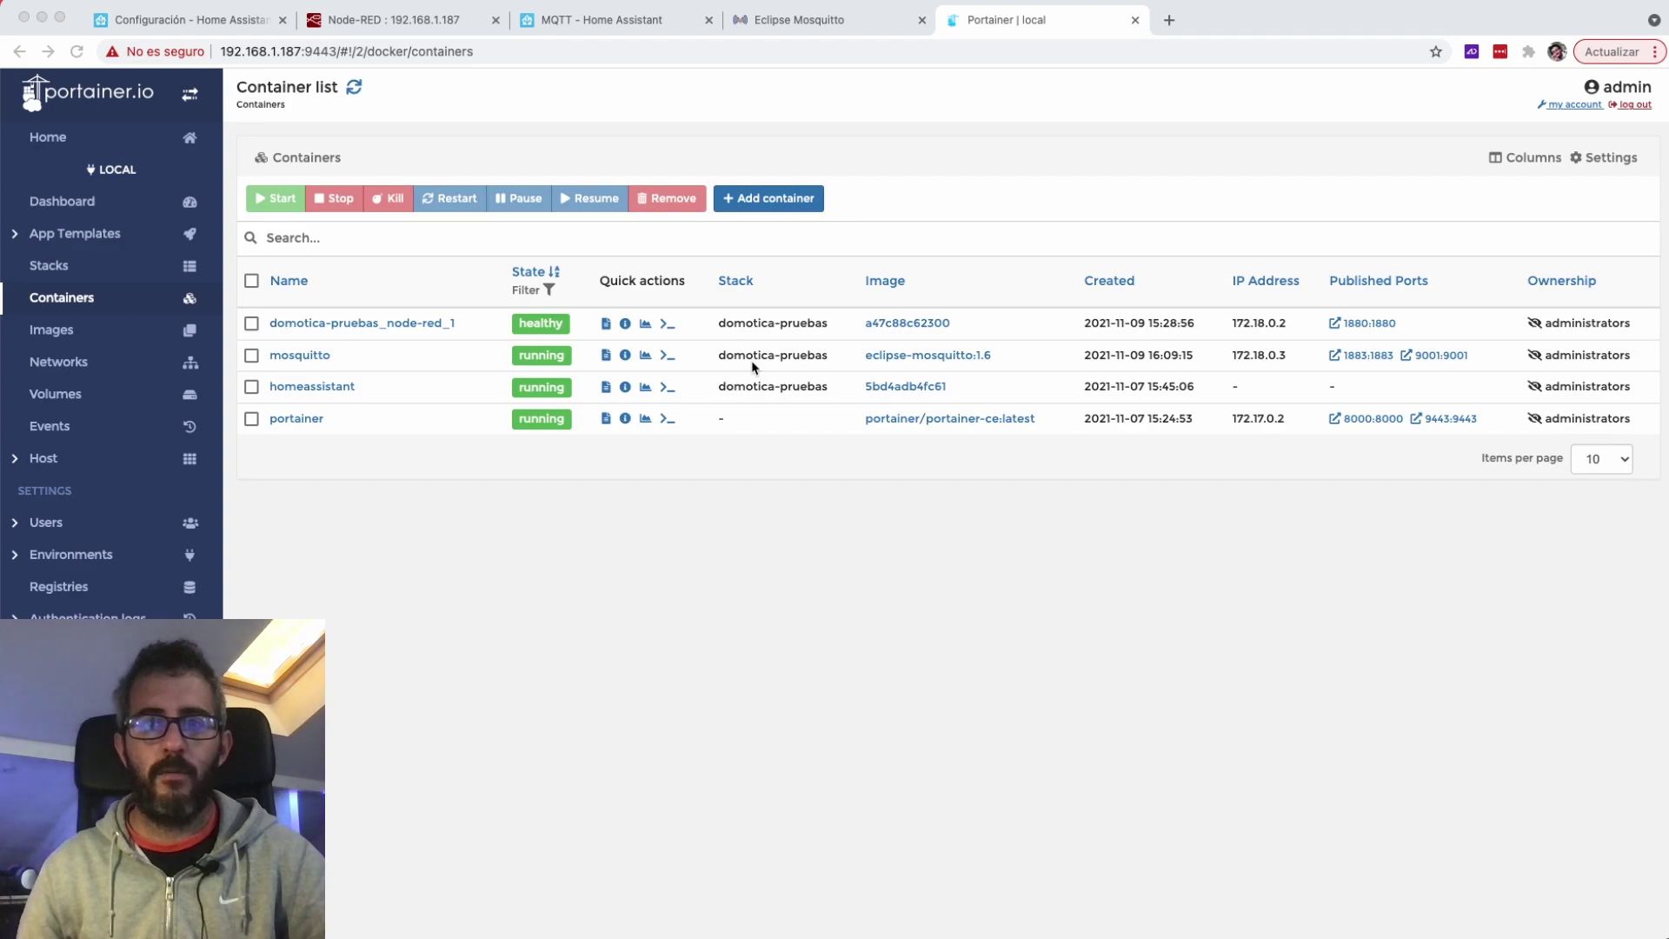
Switch to Home Assistant and add the MQTT integration with localhost as the broker, leaving user and password blank.
left_click(219, 26)
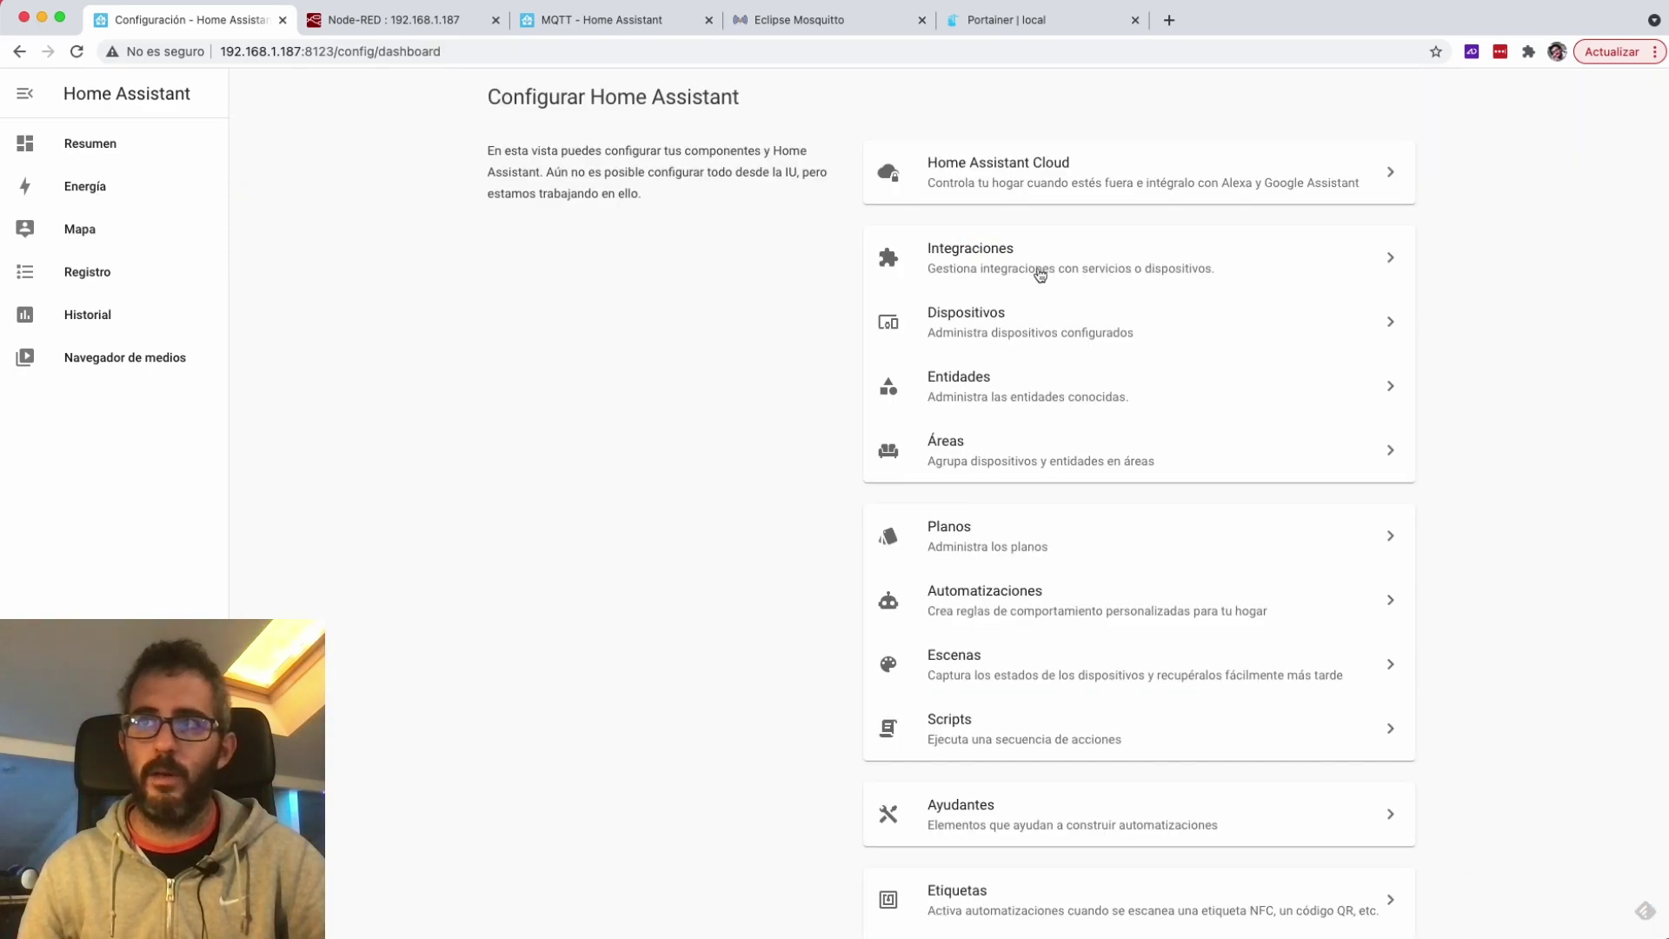
left_click(1039, 275)
left_click(1504, 905)
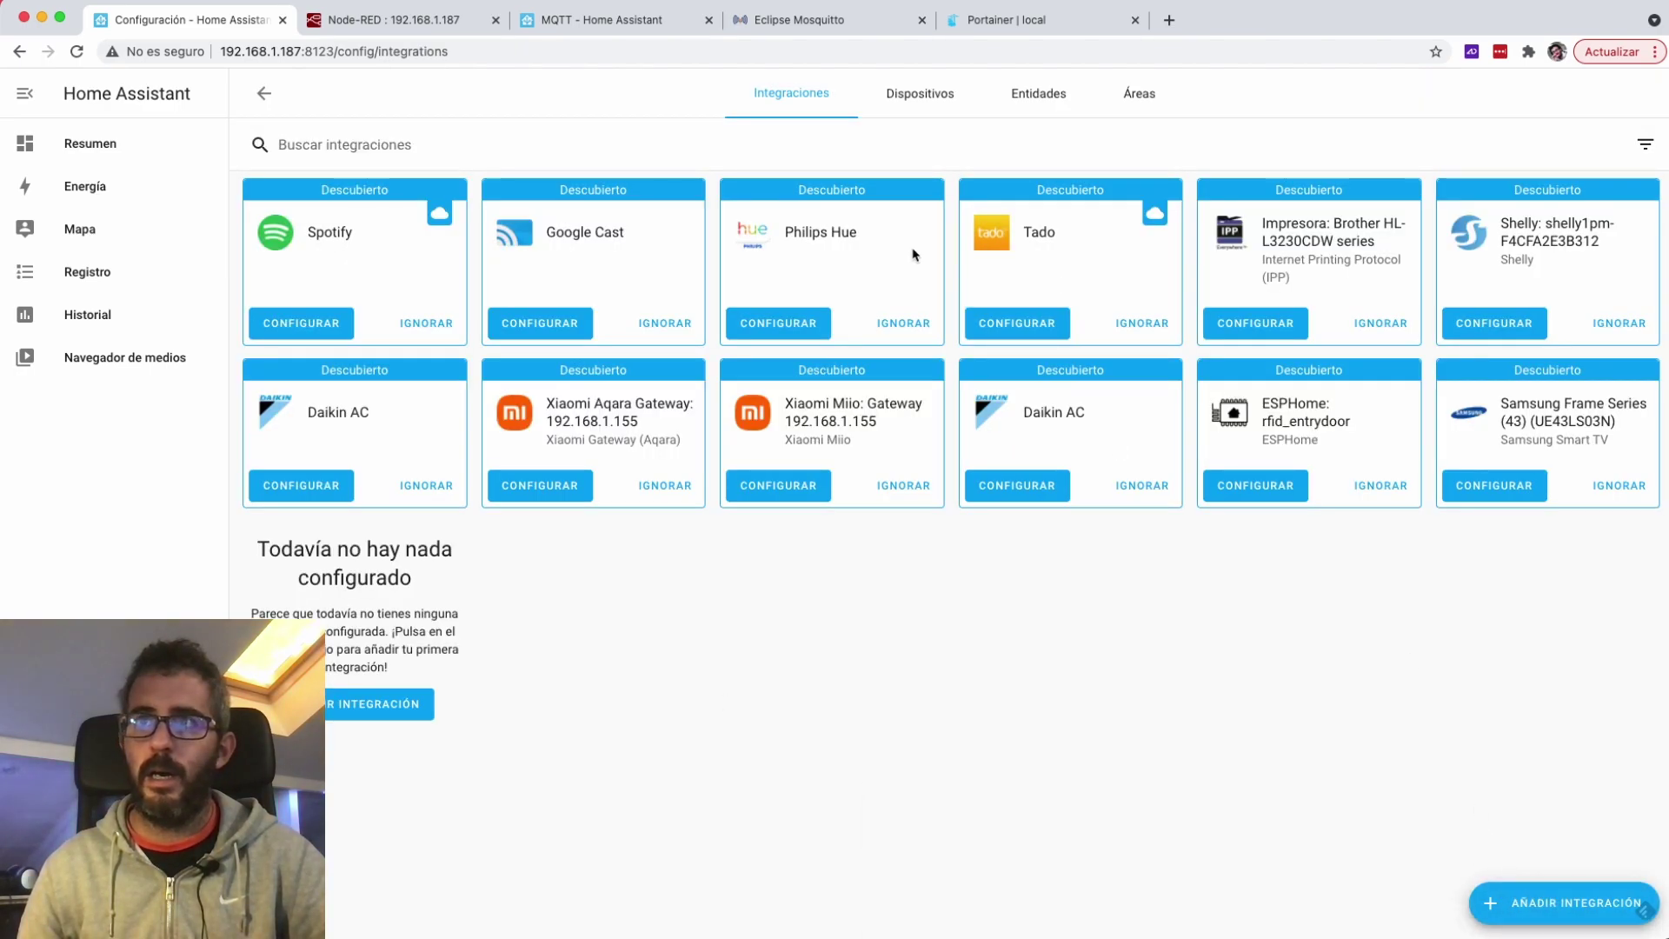
type("mqtt")
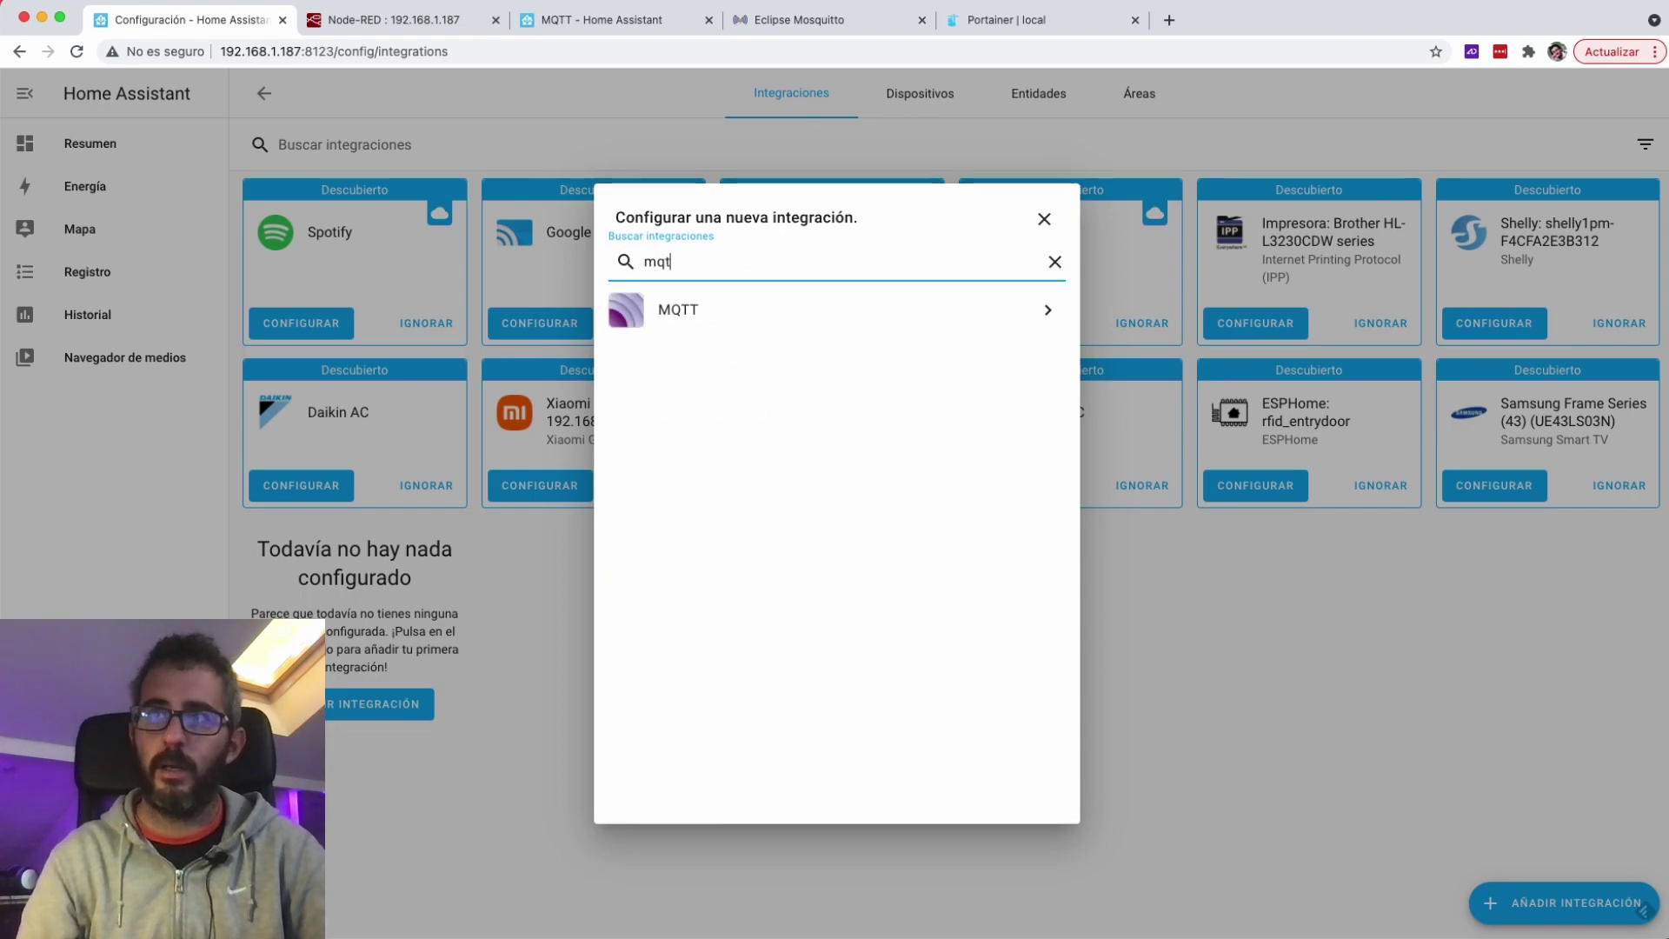
left_click(719, 315)
type("localhost")
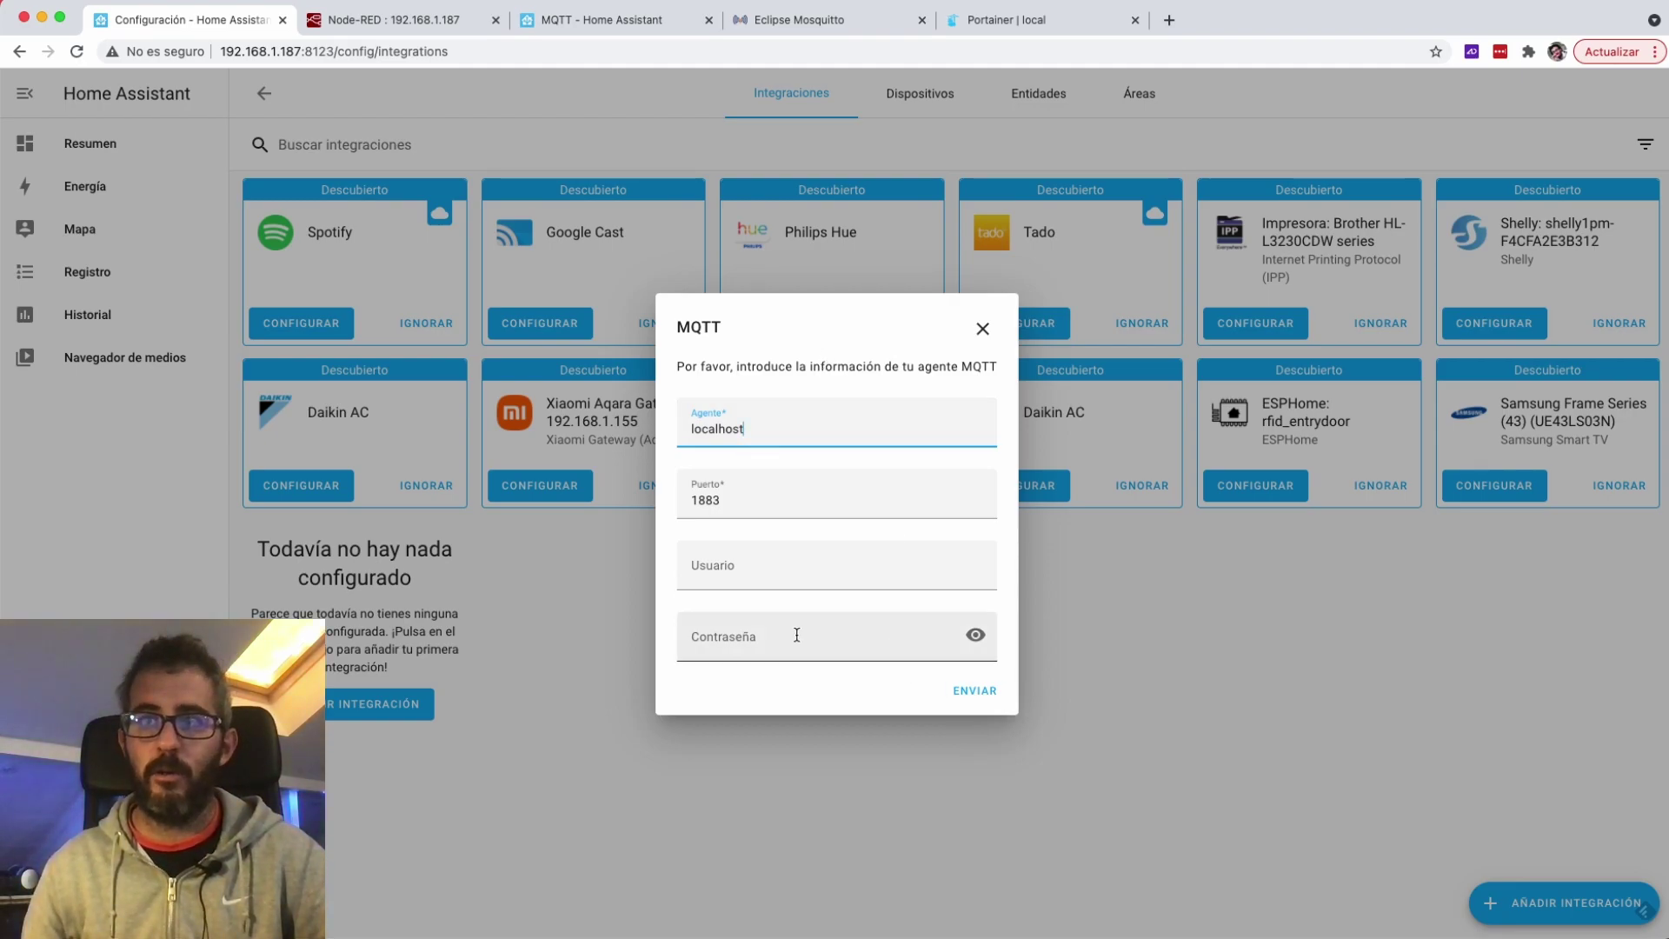
left_click(977, 693)
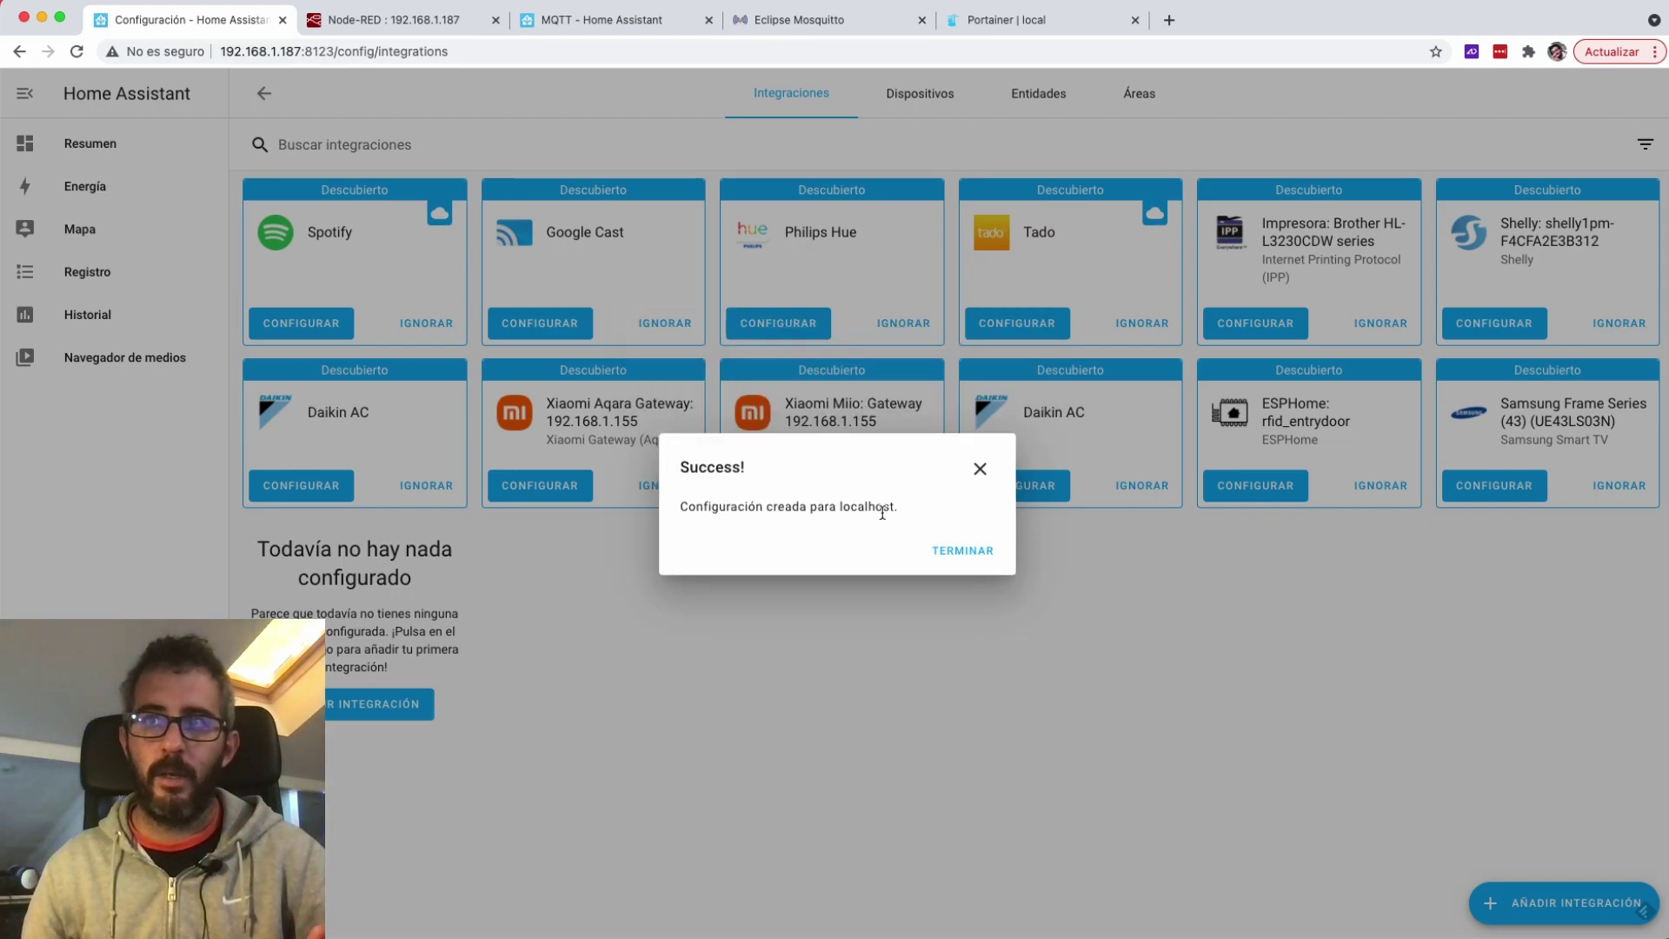
left_click(967, 559)
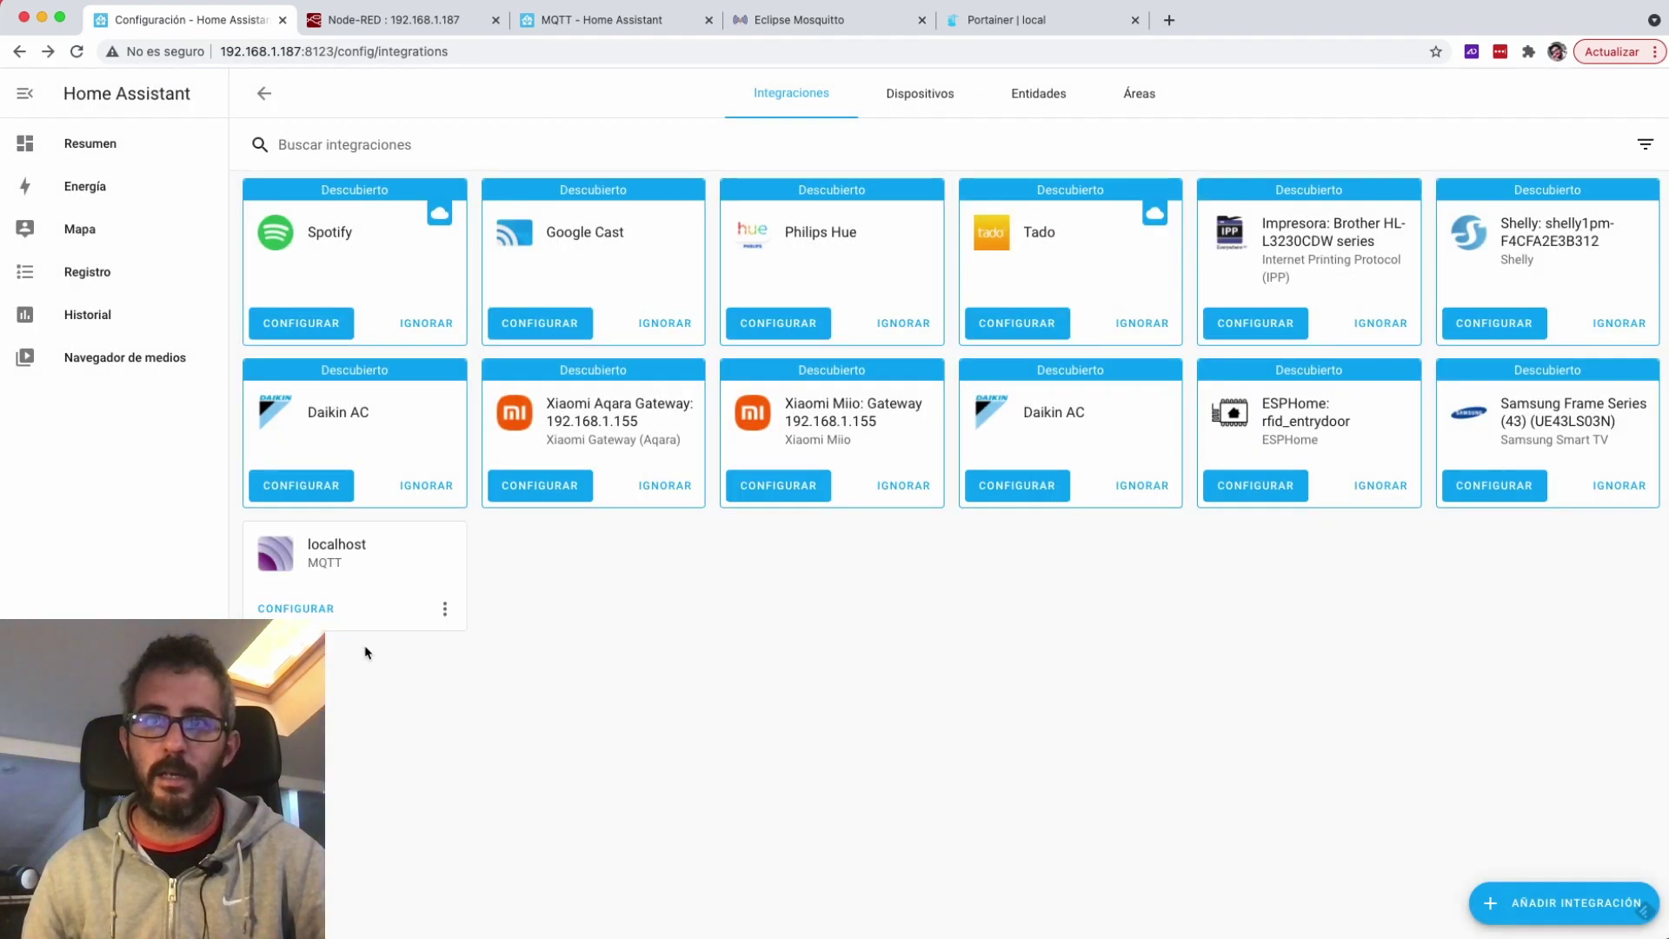
Open the localhost MQTT integration's settings and start listening to the topic /topic/prueba.
left_click(311, 613)
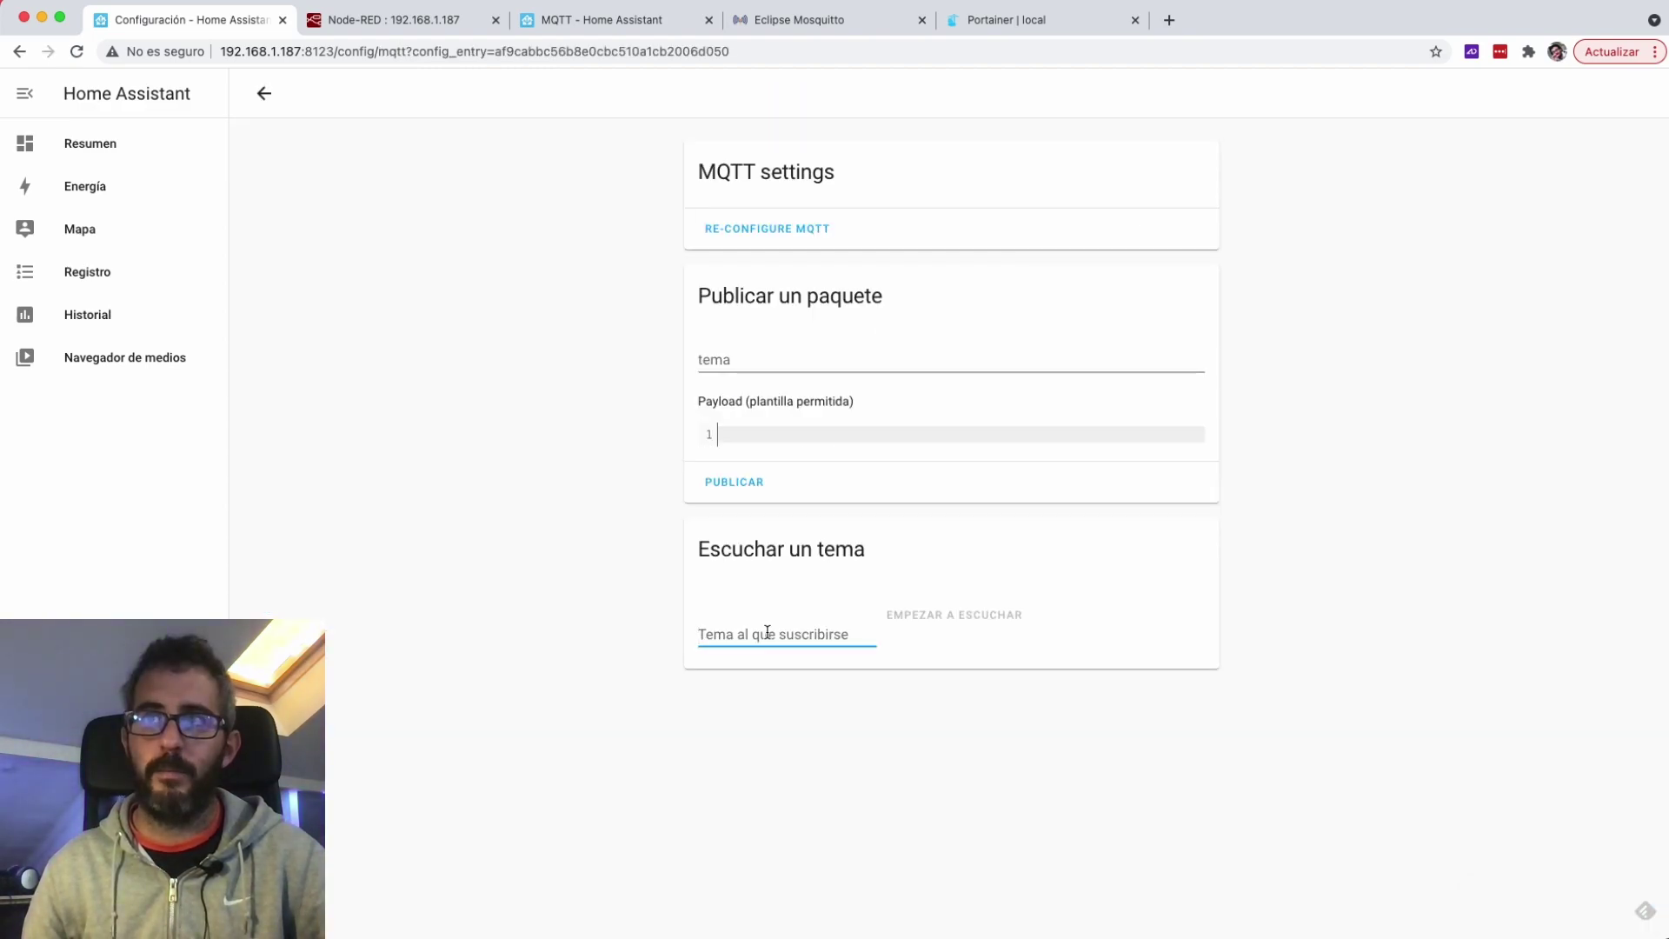
type("/topic/prueba")
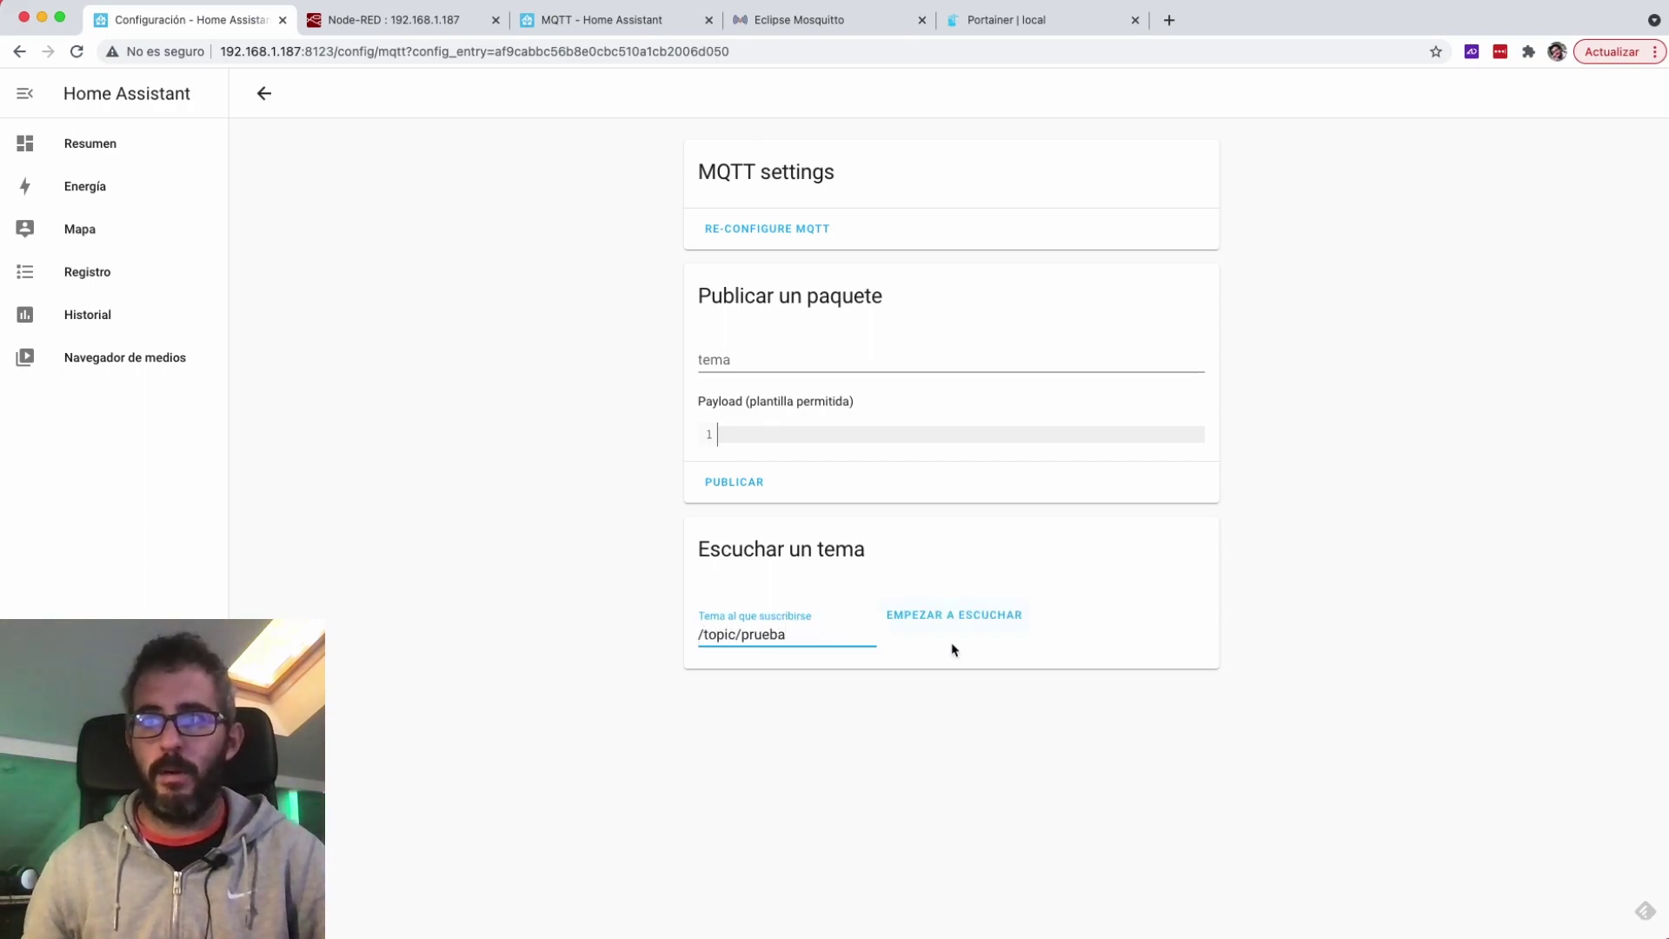
left_click(953, 614)
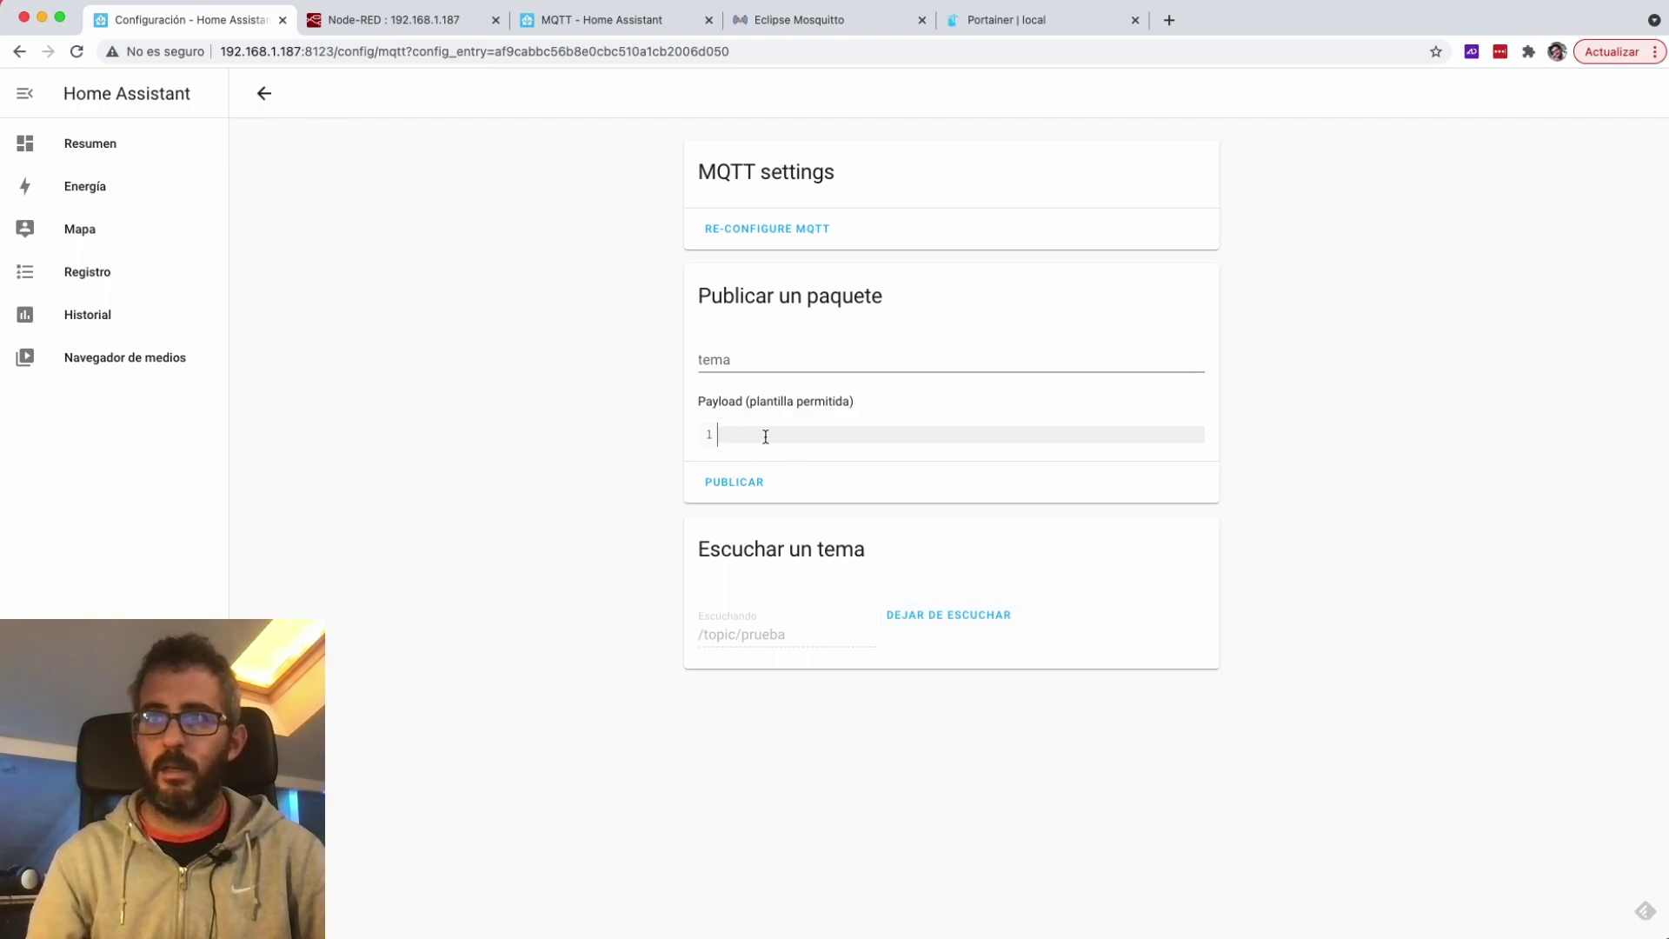
Publish a packet with the payload "hola" to /topic/prueba and check the received message.
left_click(771, 359)
type("/topic/prueba")
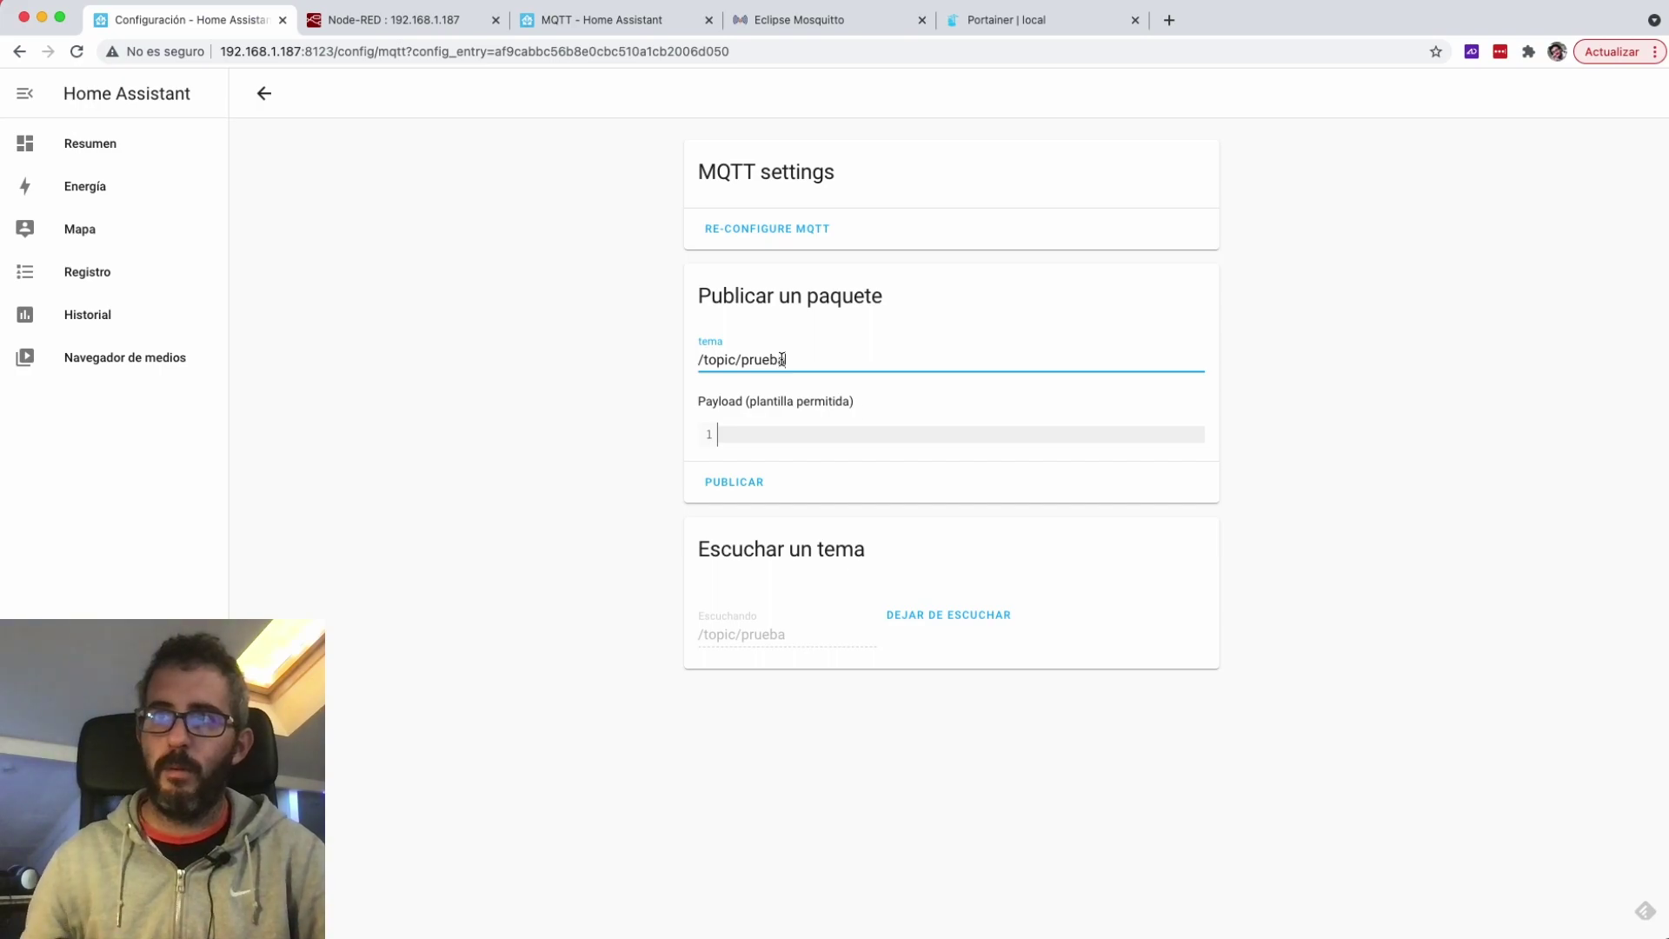
left_click(871, 435)
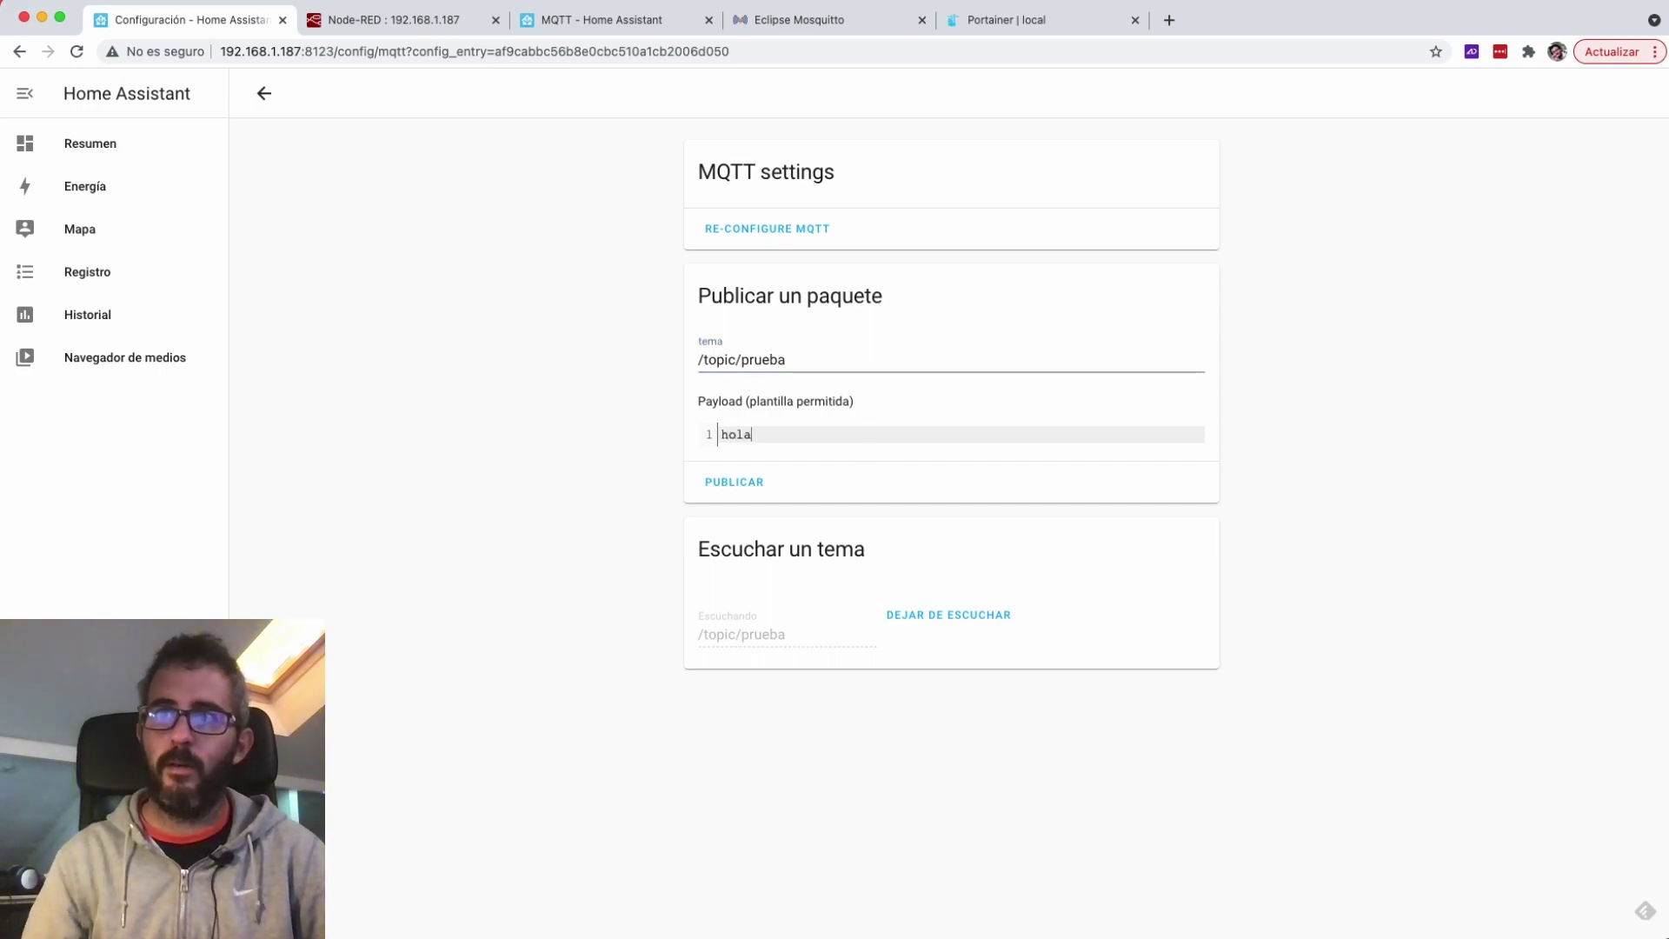
left_click(734, 481)
left_click_drag(765, 661, 984, 731)
left_click(984, 730)
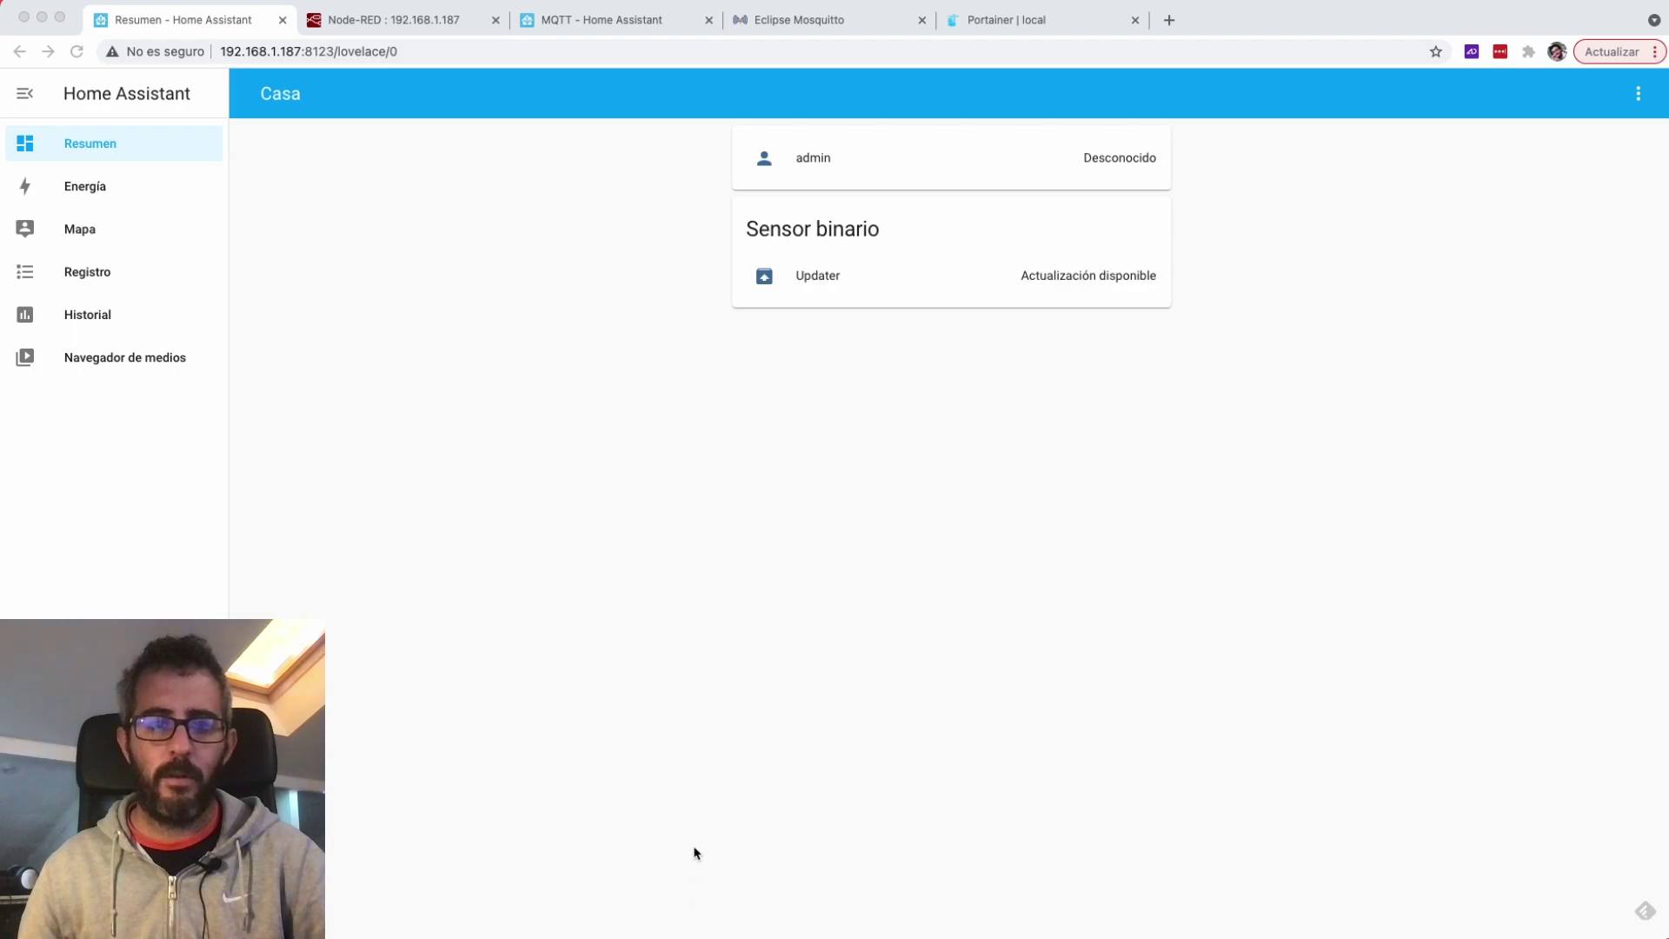
Switch to Node-RED, dismiss the welcome tour and place an mqtt out node on Flow 1.
left_click(425, 23)
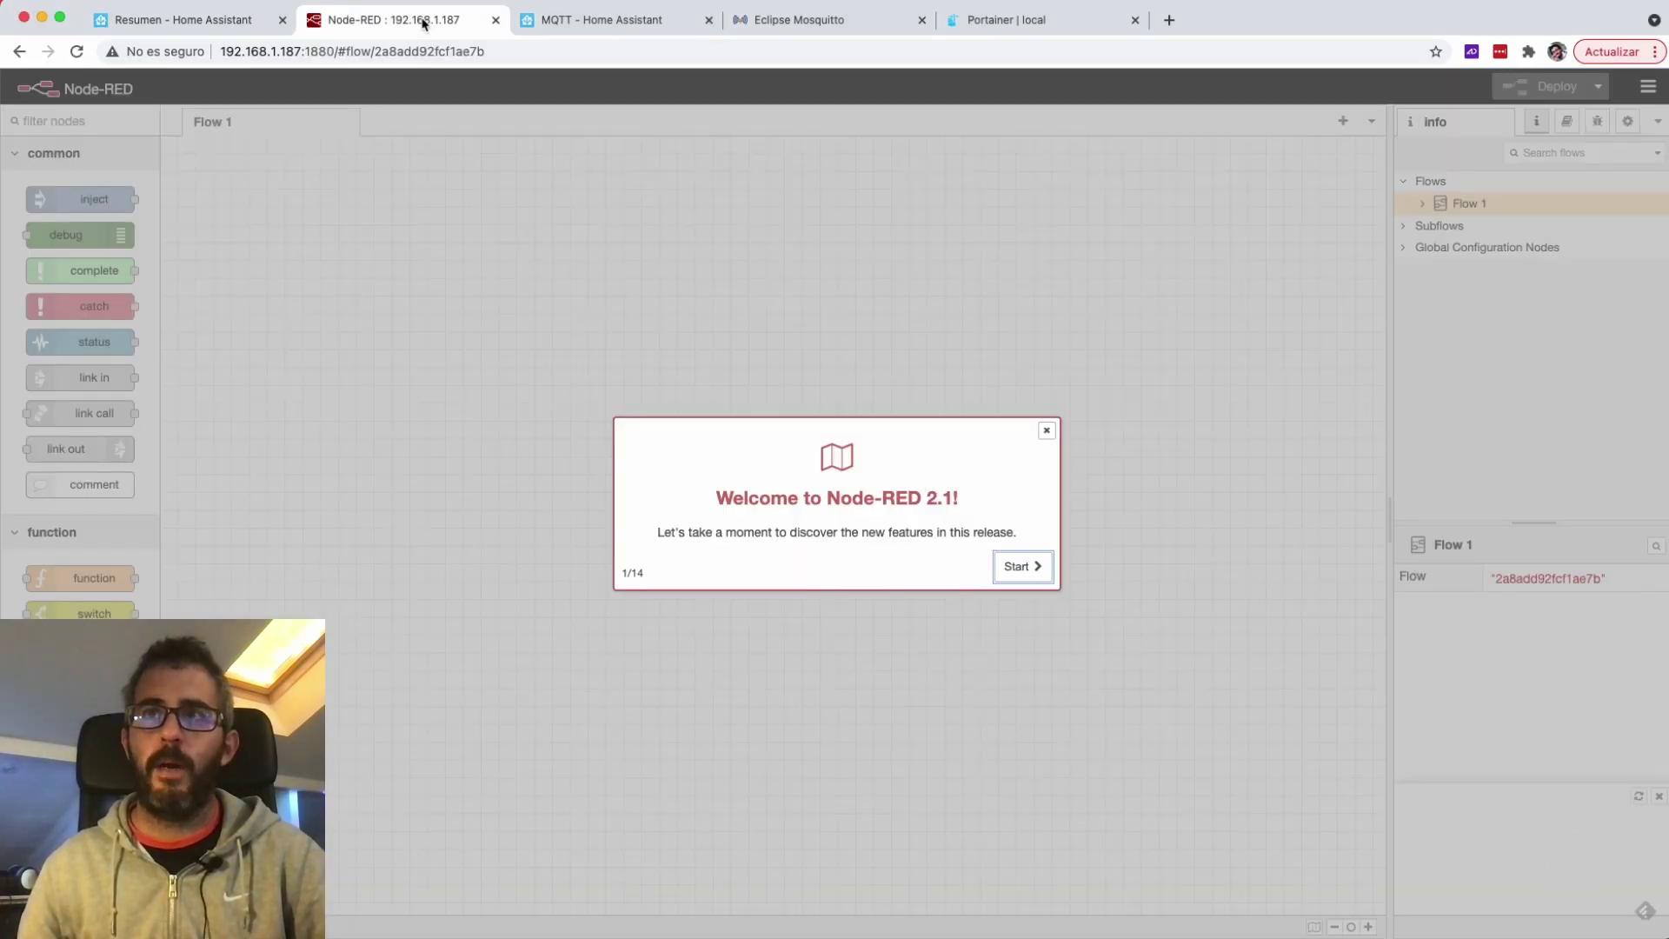
left_click(1047, 434)
scroll(78, 391, "down", 10)
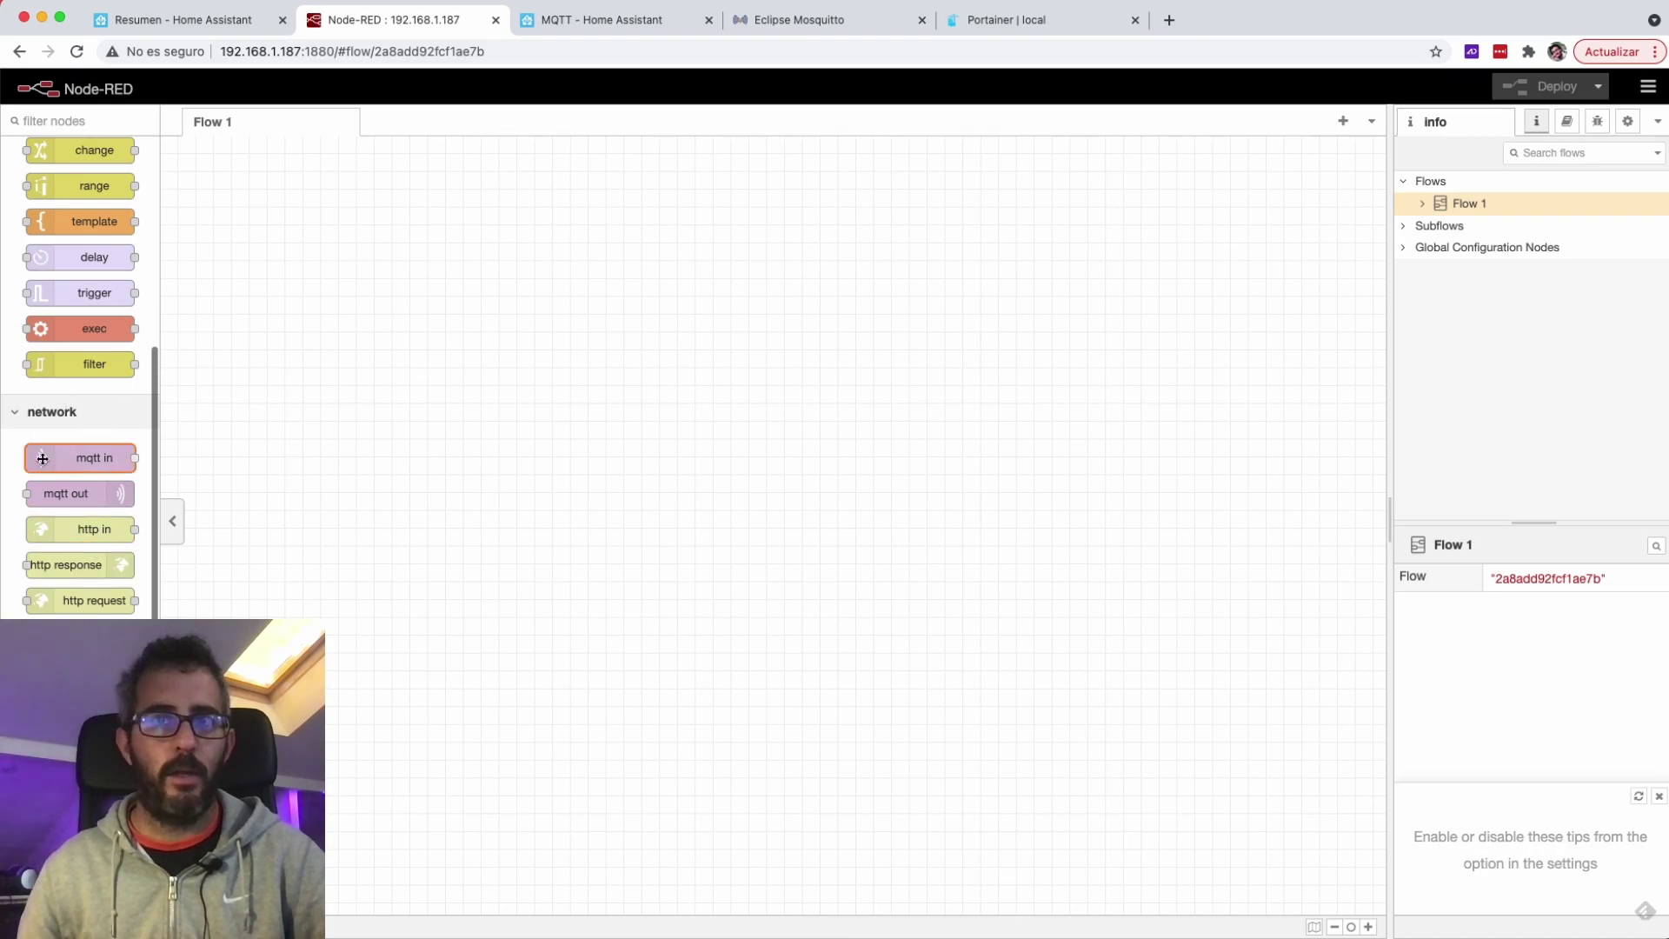
scroll(52, 460, "down", 1)
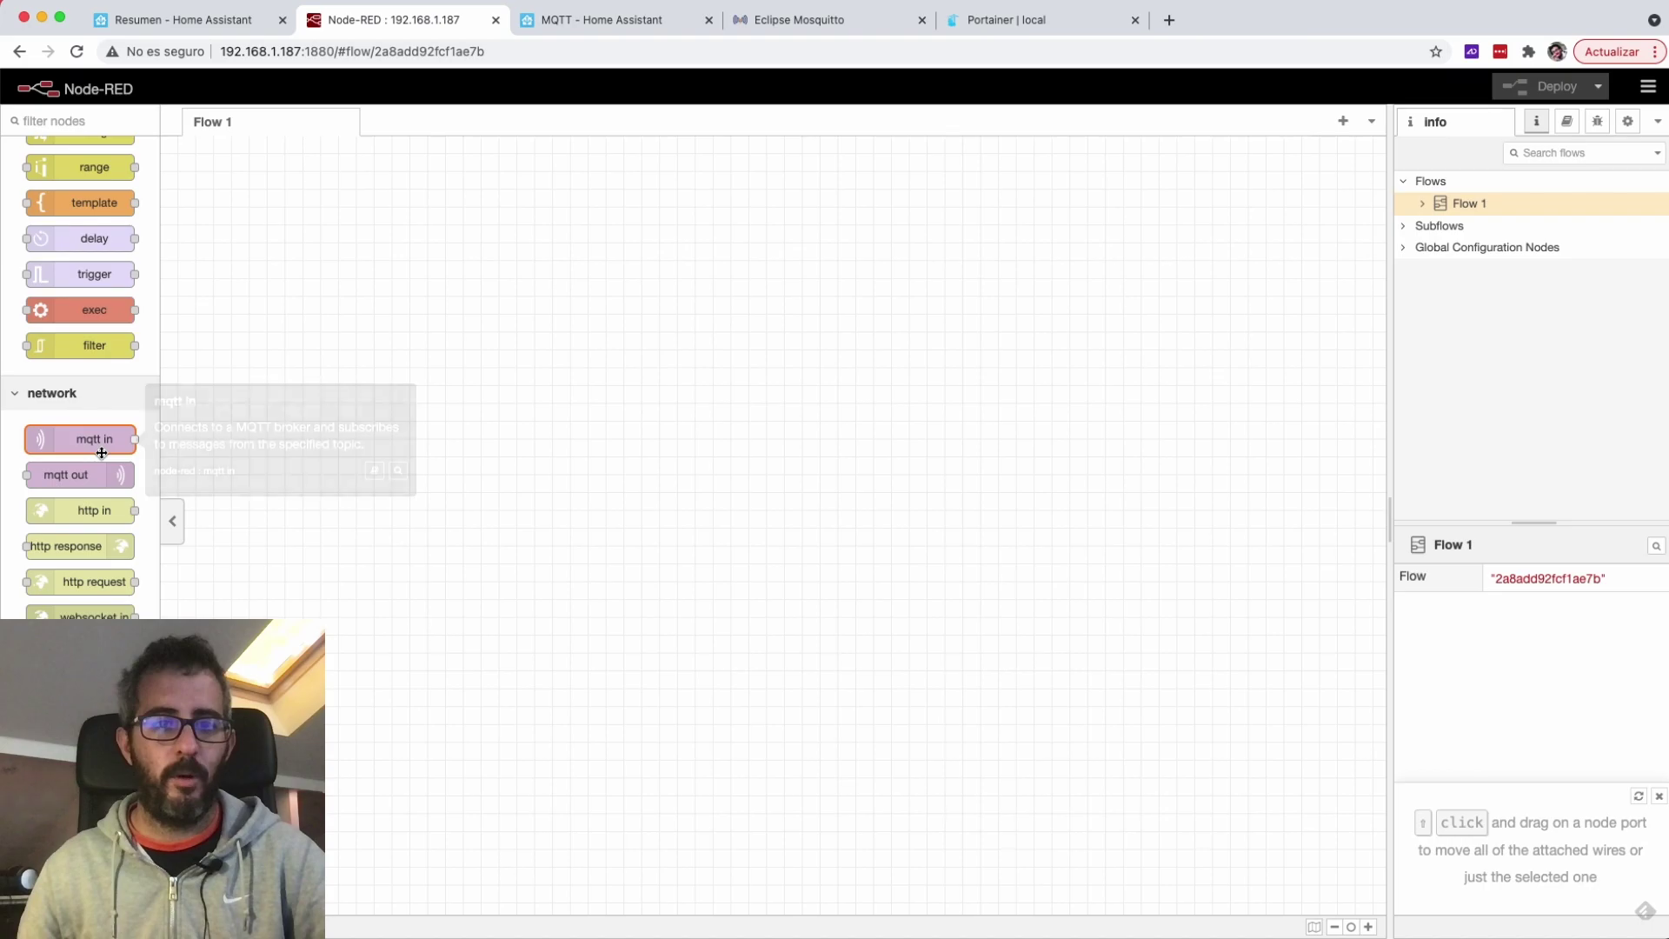
left_click_drag(76, 478, 658, 323)
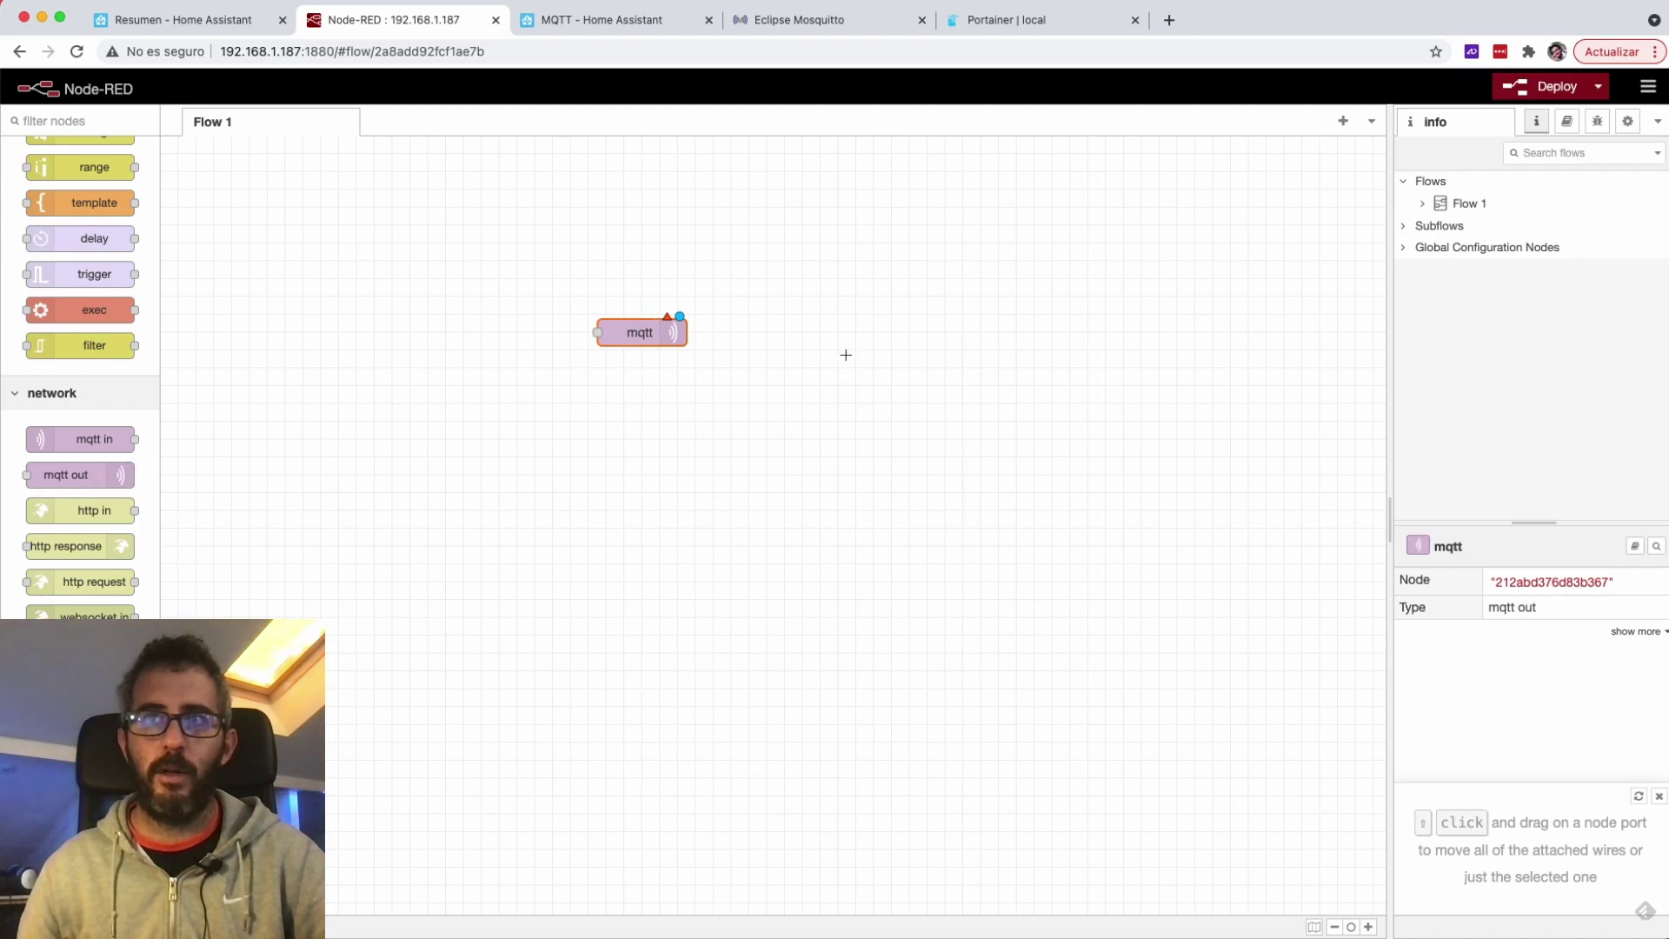
Add a new MQTT broker configuration with server localhost to the mqtt out node.
double_click(641, 332)
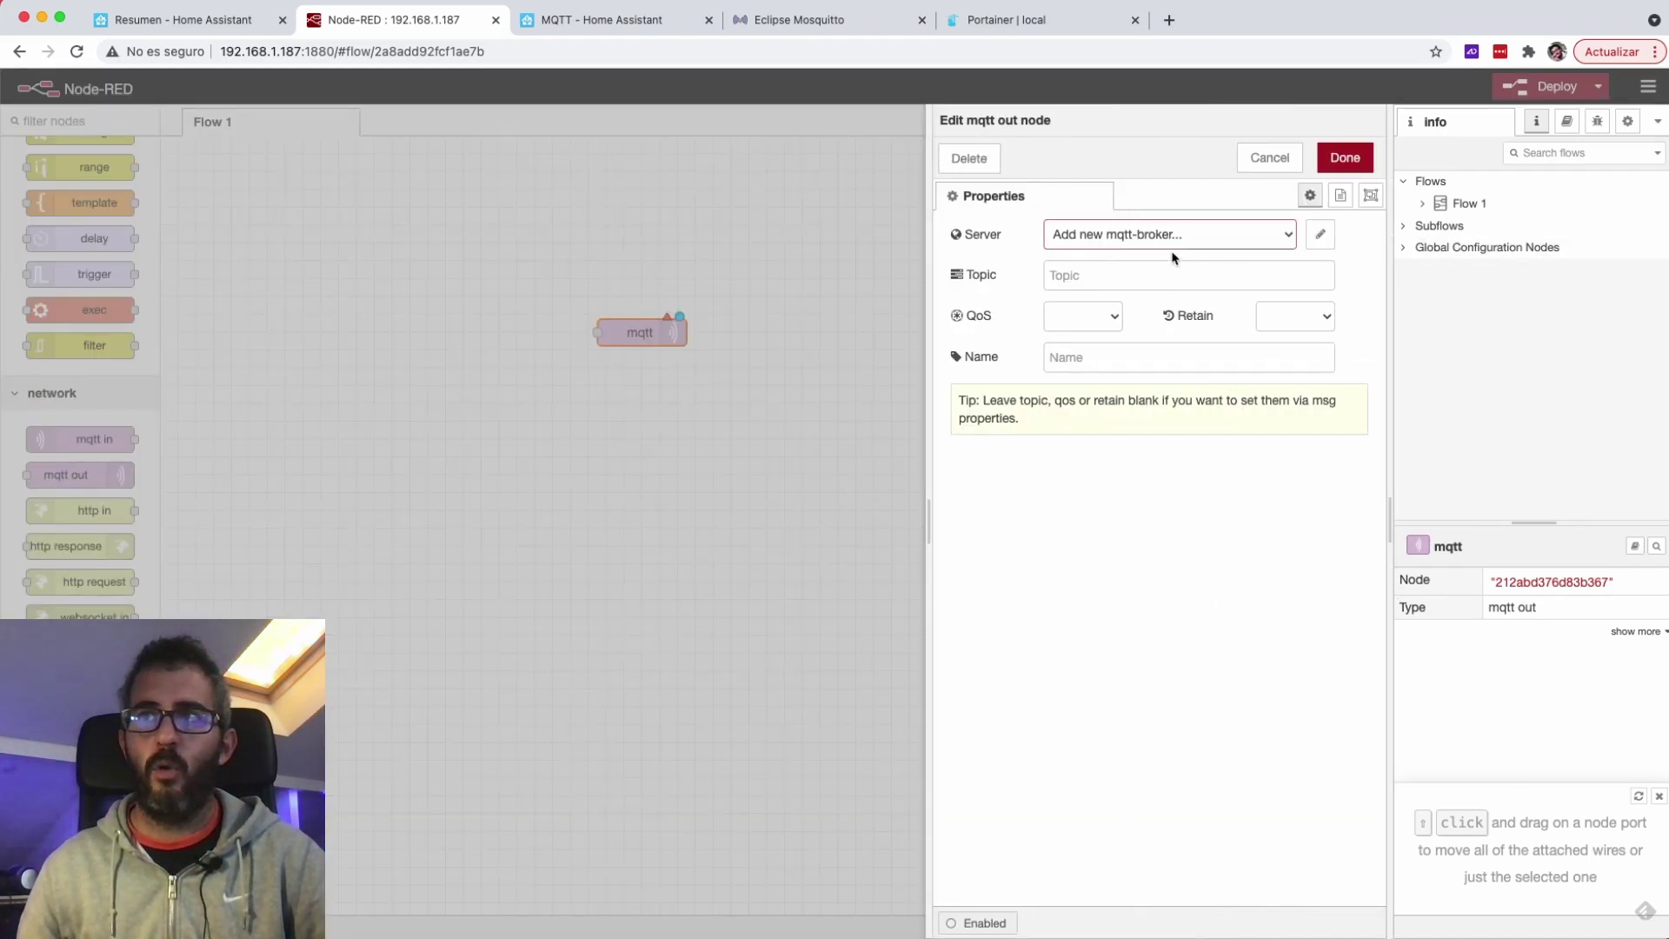
left_click(1287, 242)
left_click(1287, 243)
left_click(1318, 236)
type("localhost")
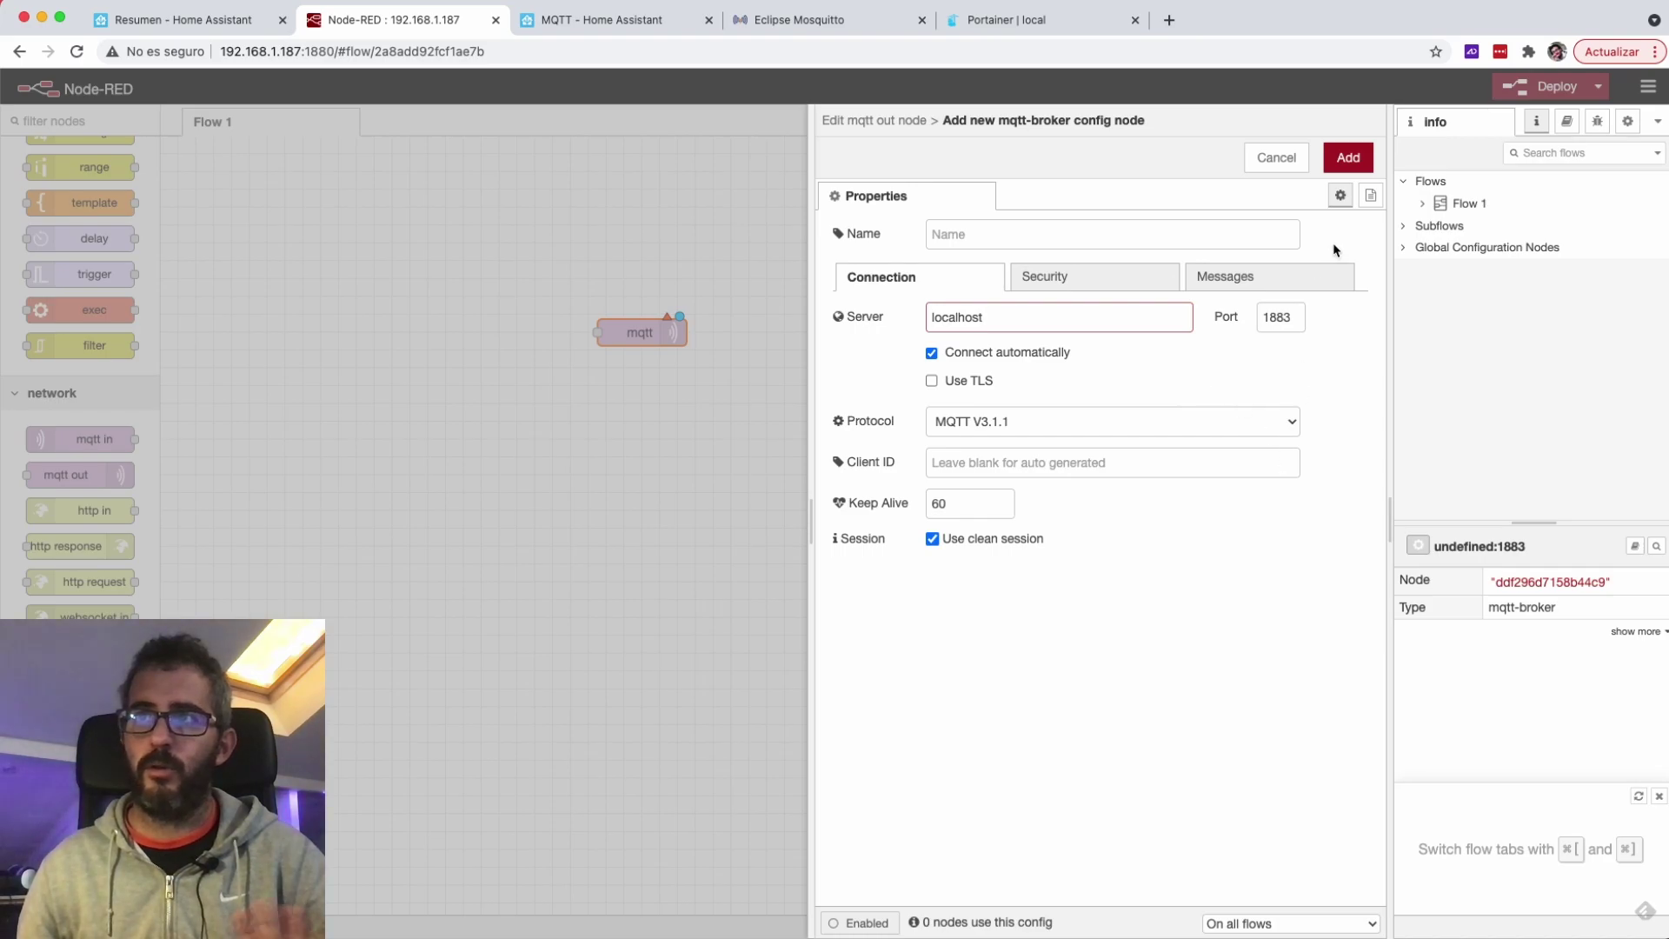
left_click(1349, 159)
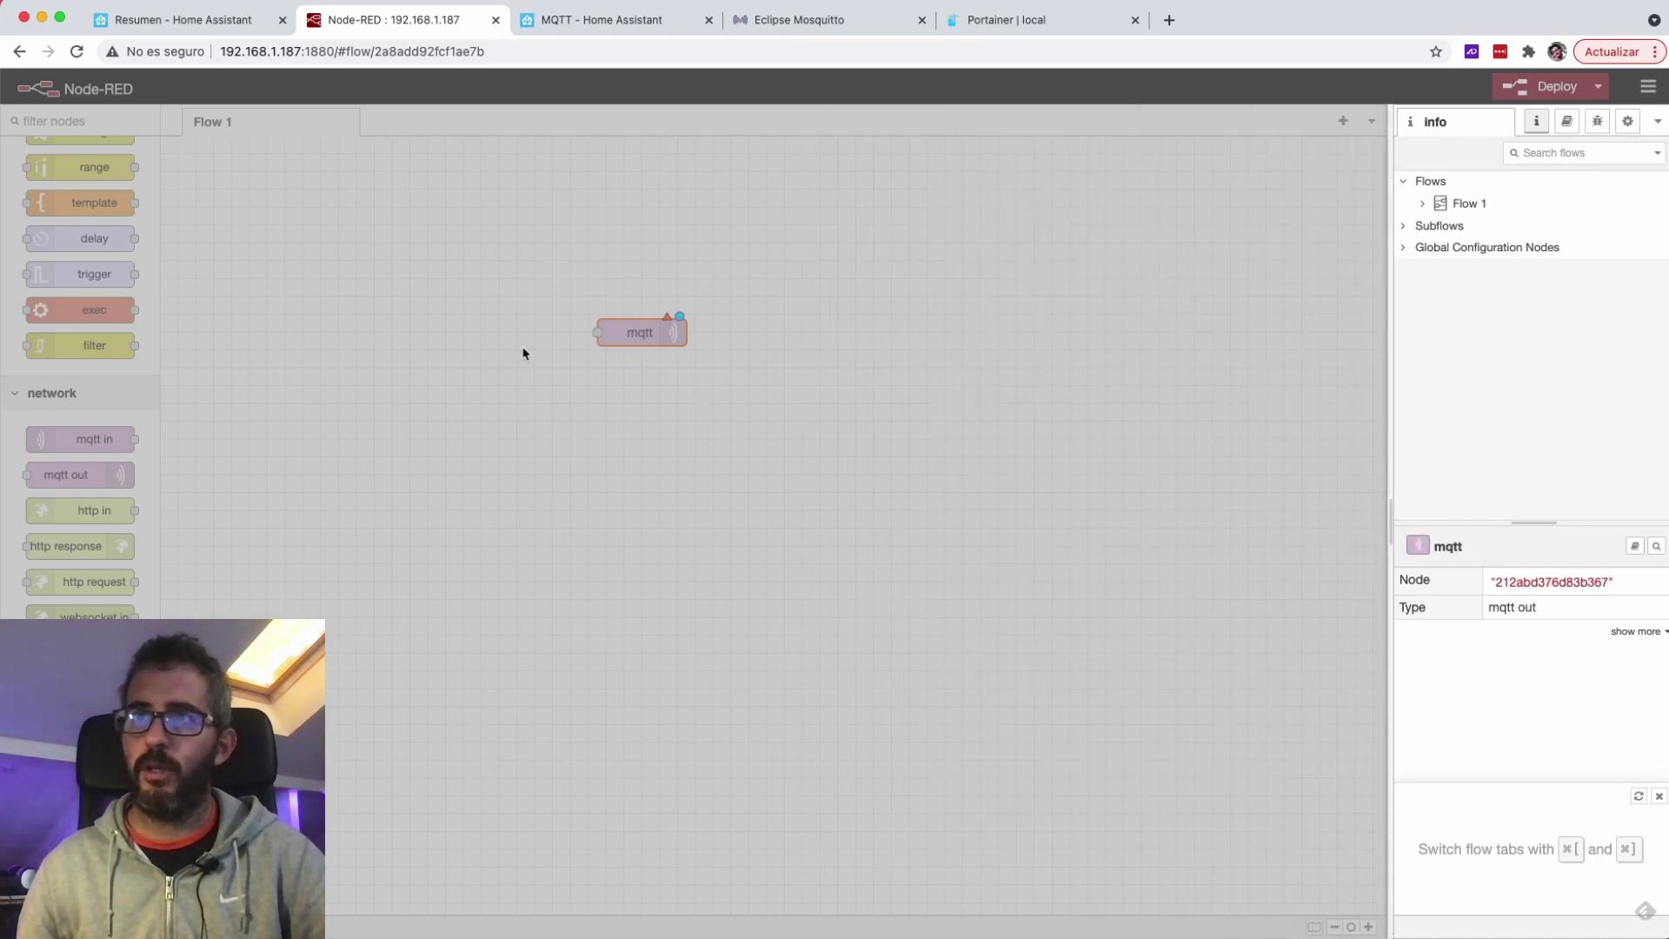
Set the mqtt out node's topic to /prueba/nodered, copy the topic and save the node.
type("/")
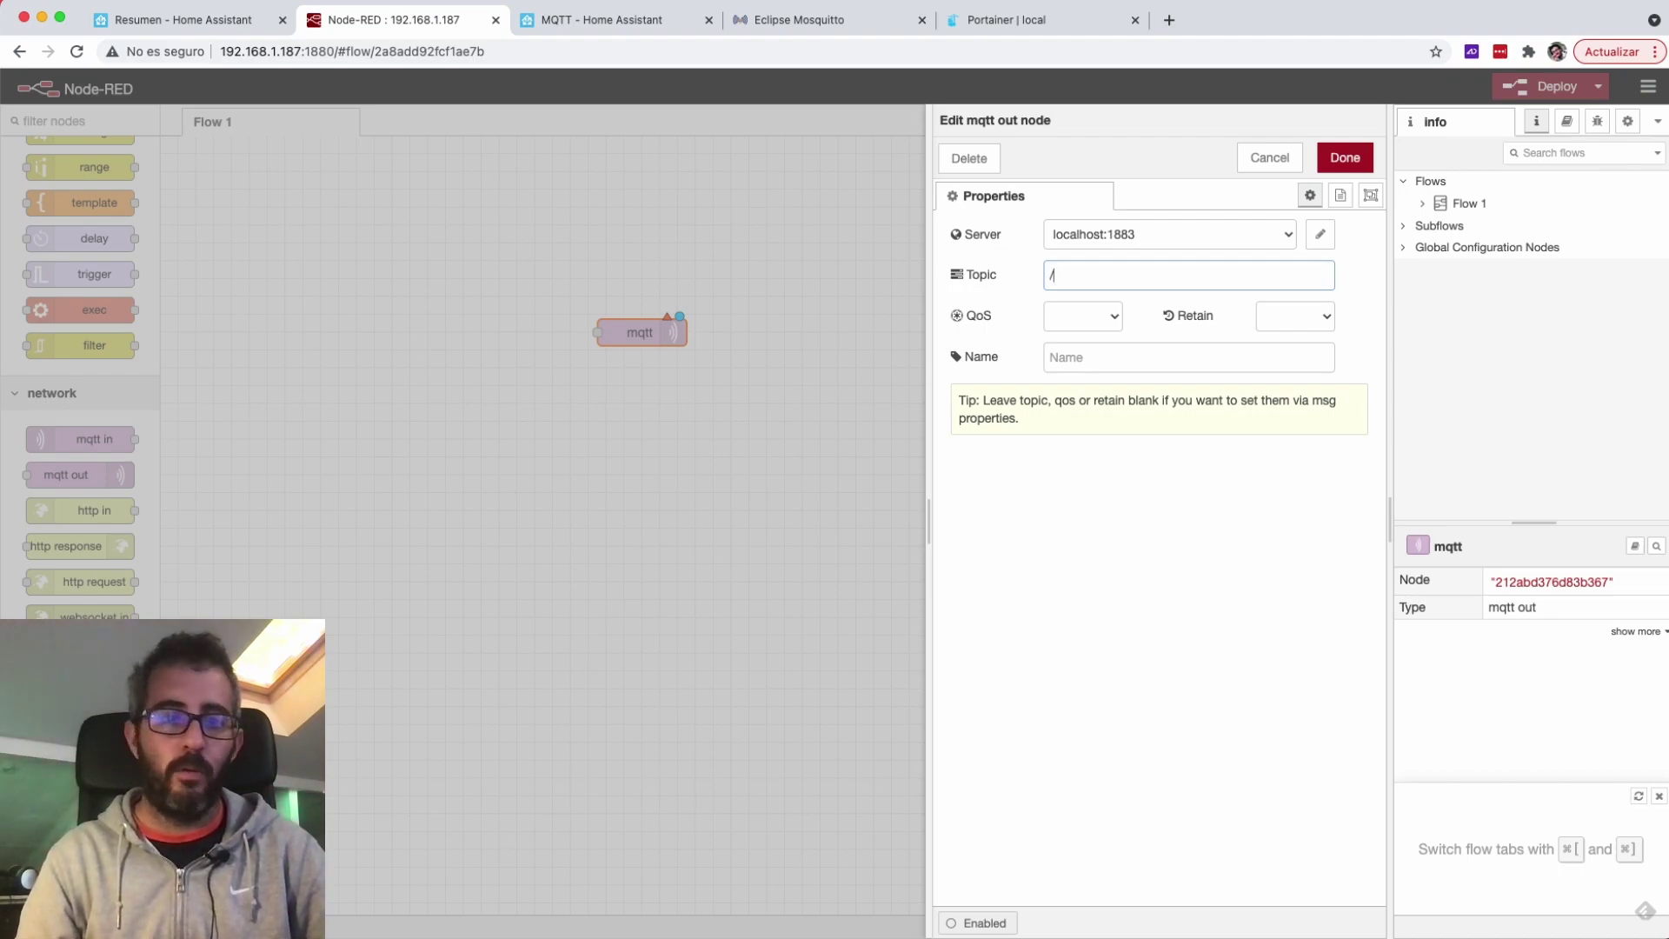
type("prueba/")
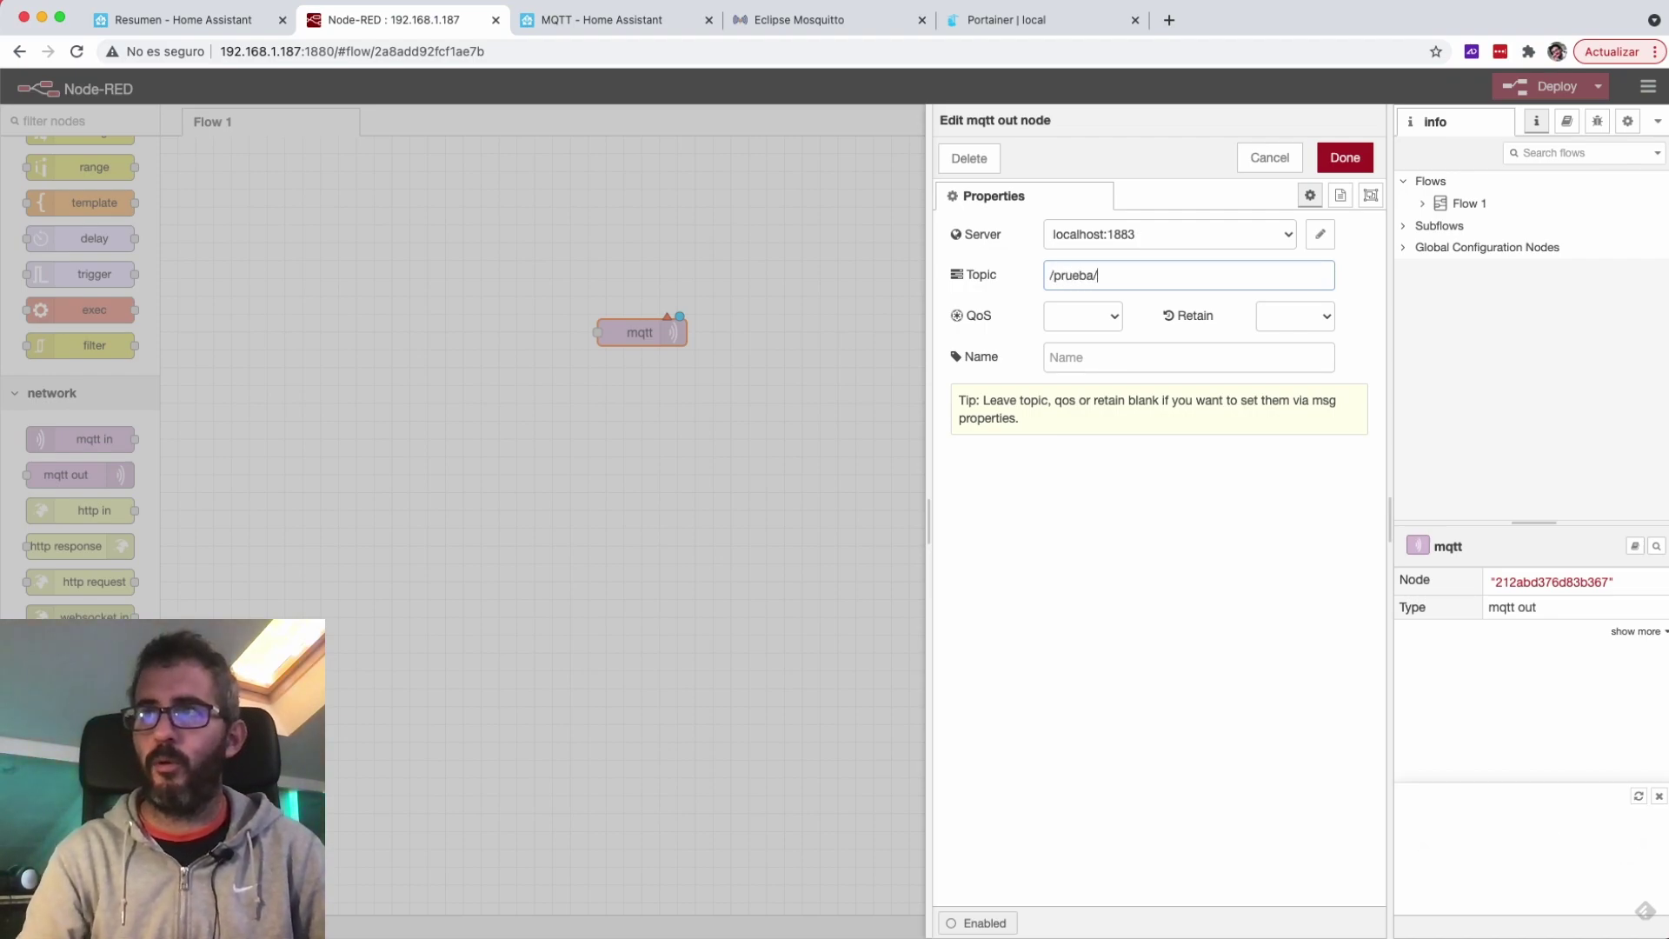
type("nodered")
left_click(1146, 358)
left_click_drag(1170, 277, 991, 275)
key("super+c")
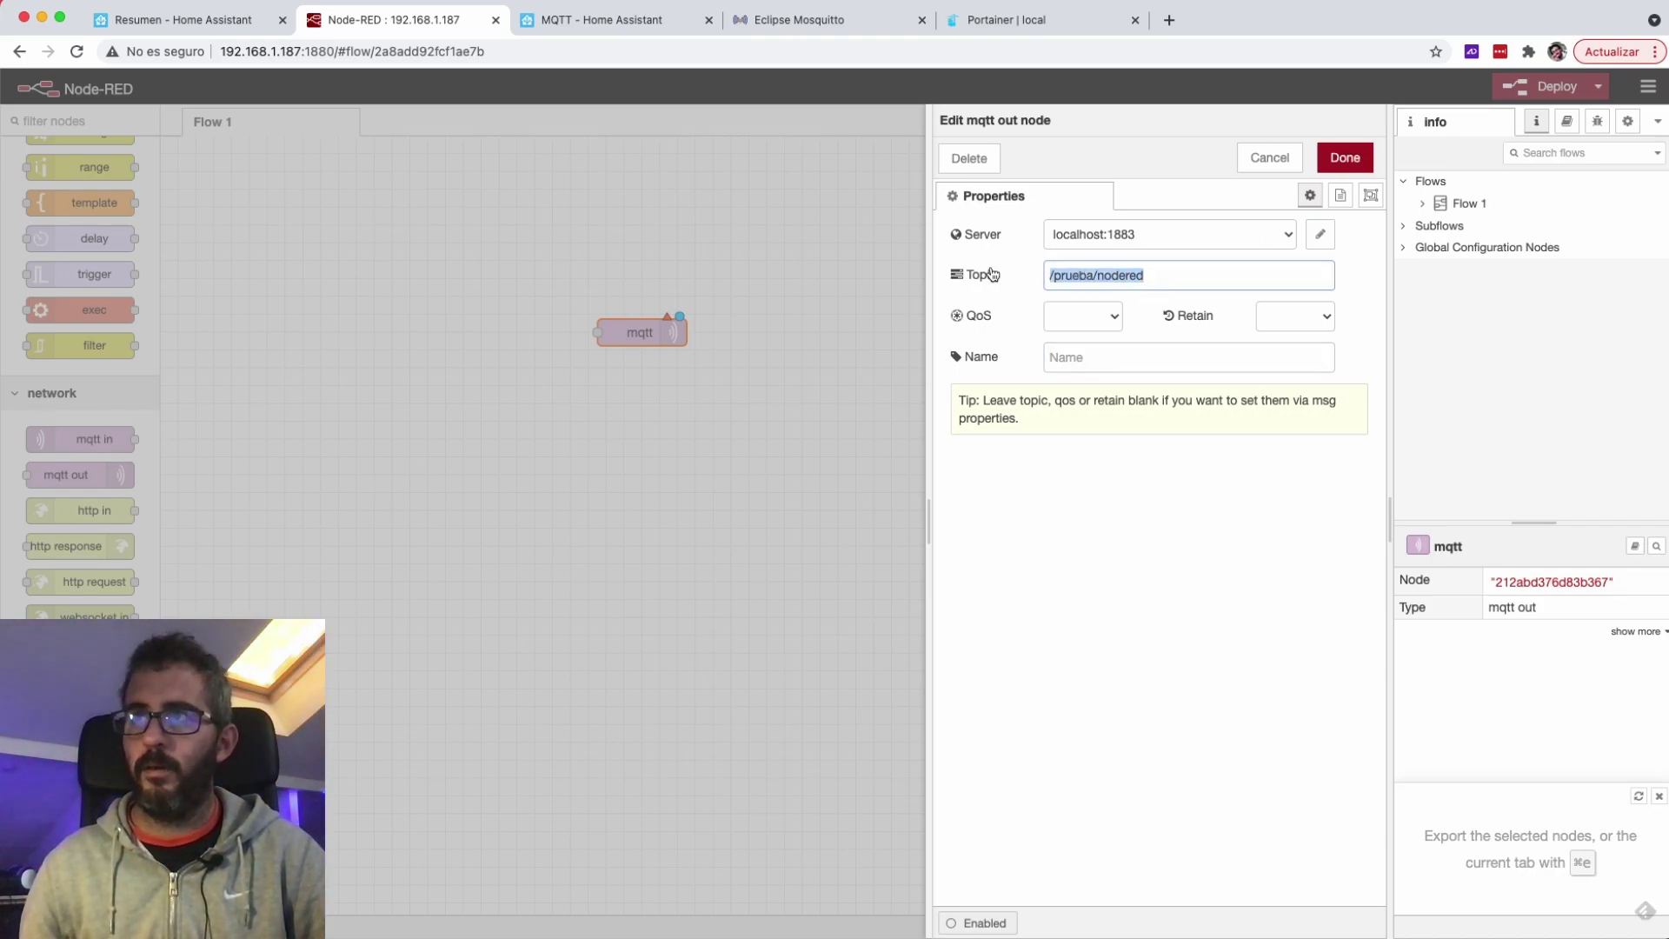
left_click(1338, 162)
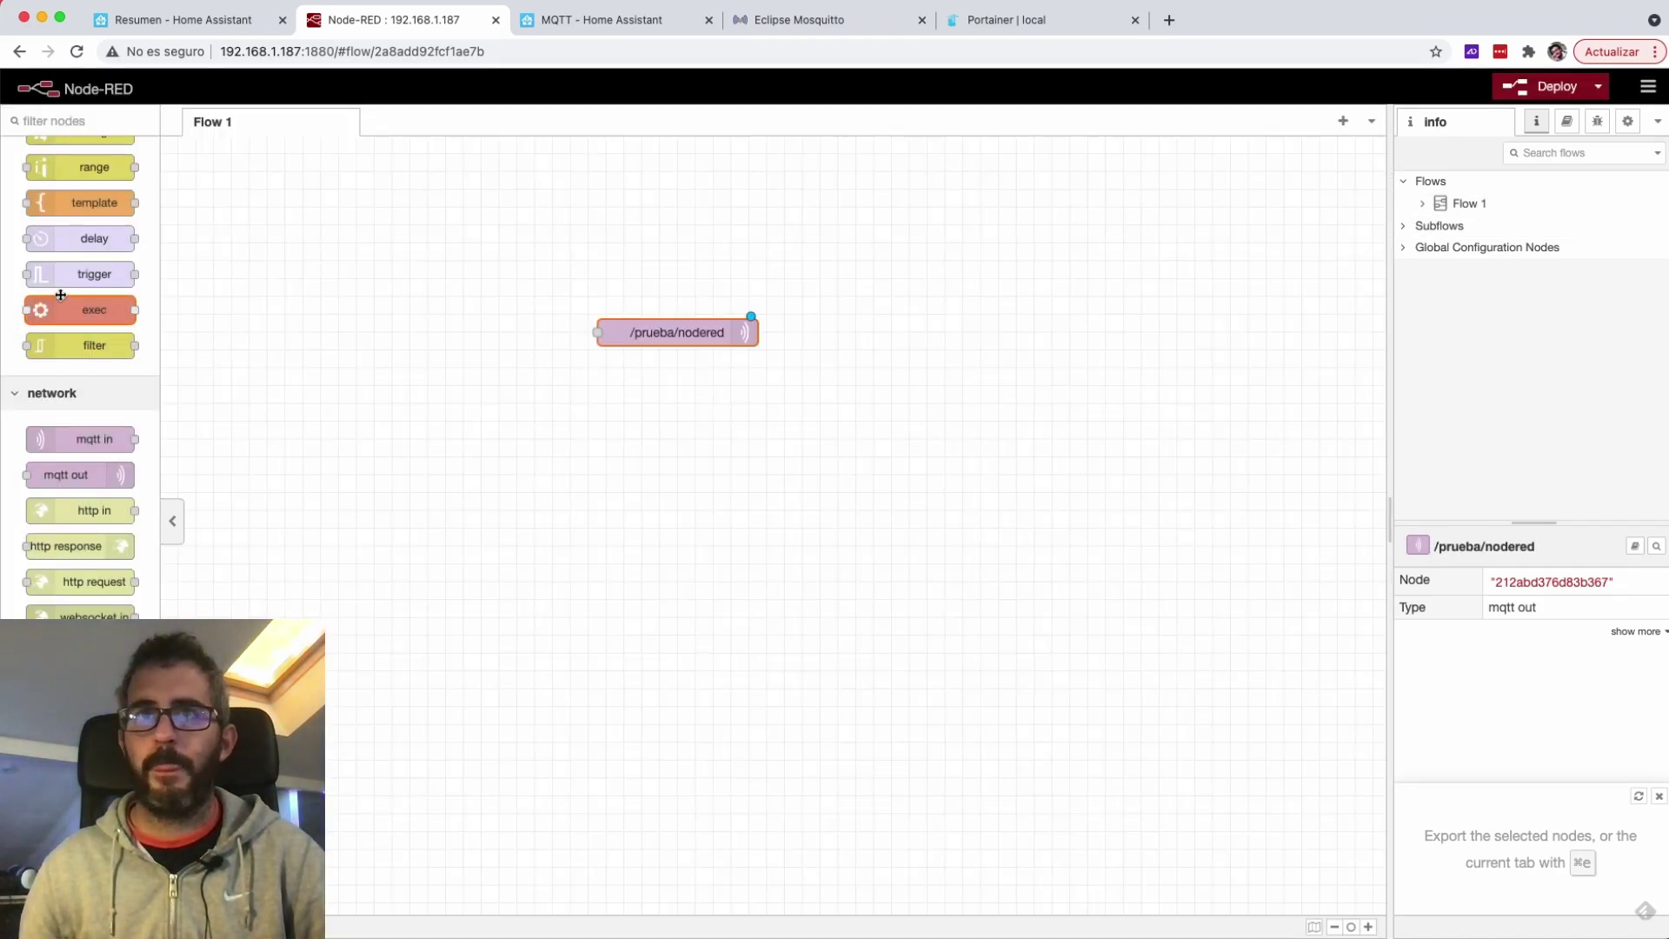
Place an inject node with a timestamp payload before the mqtt out node and wire the two together.
scroll(79, 295, "up", 5)
left_click_drag(95, 199, 395, 347)
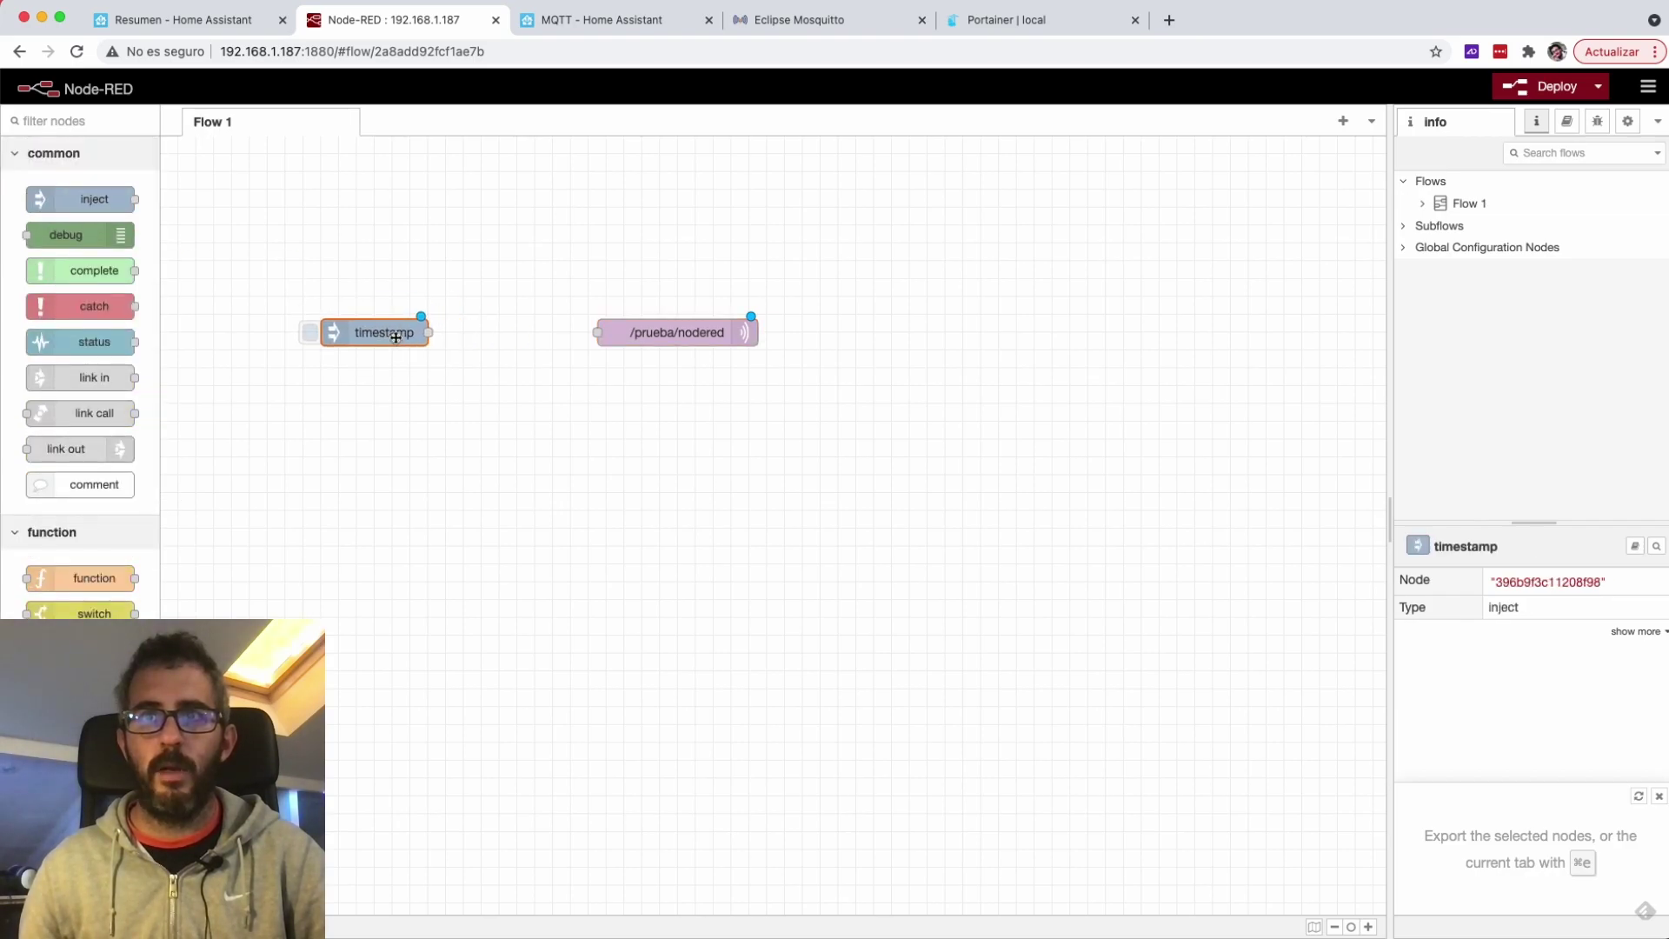
double_click(396, 336)
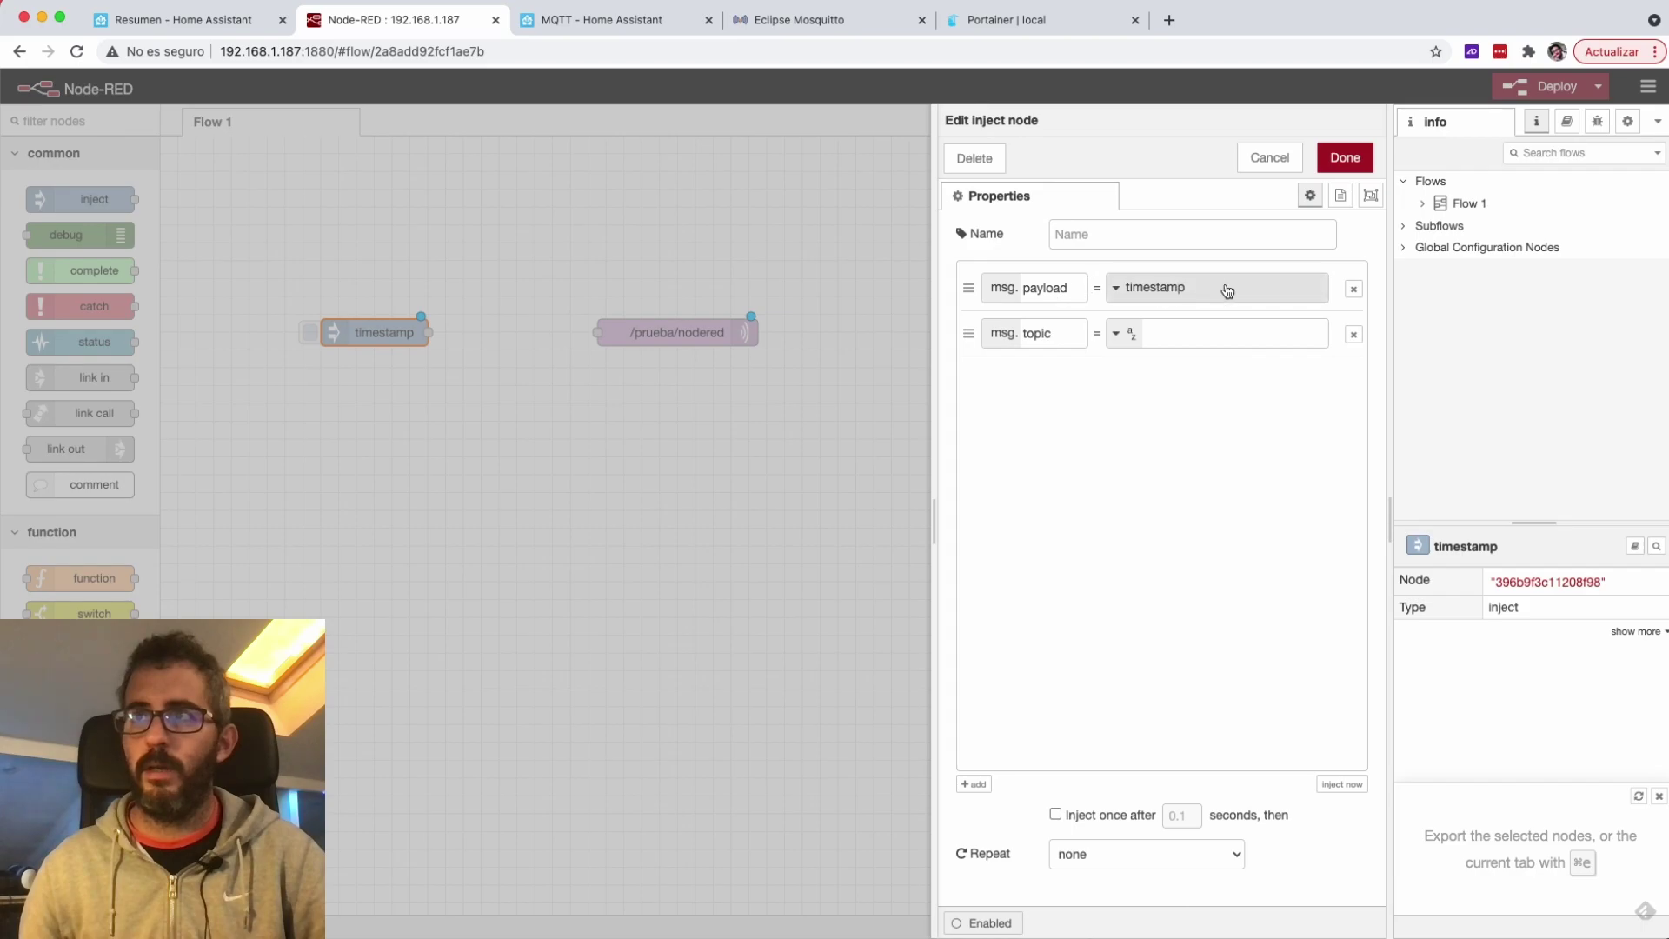
left_click(1345, 158)
left_click_drag(425, 332, 597, 332)
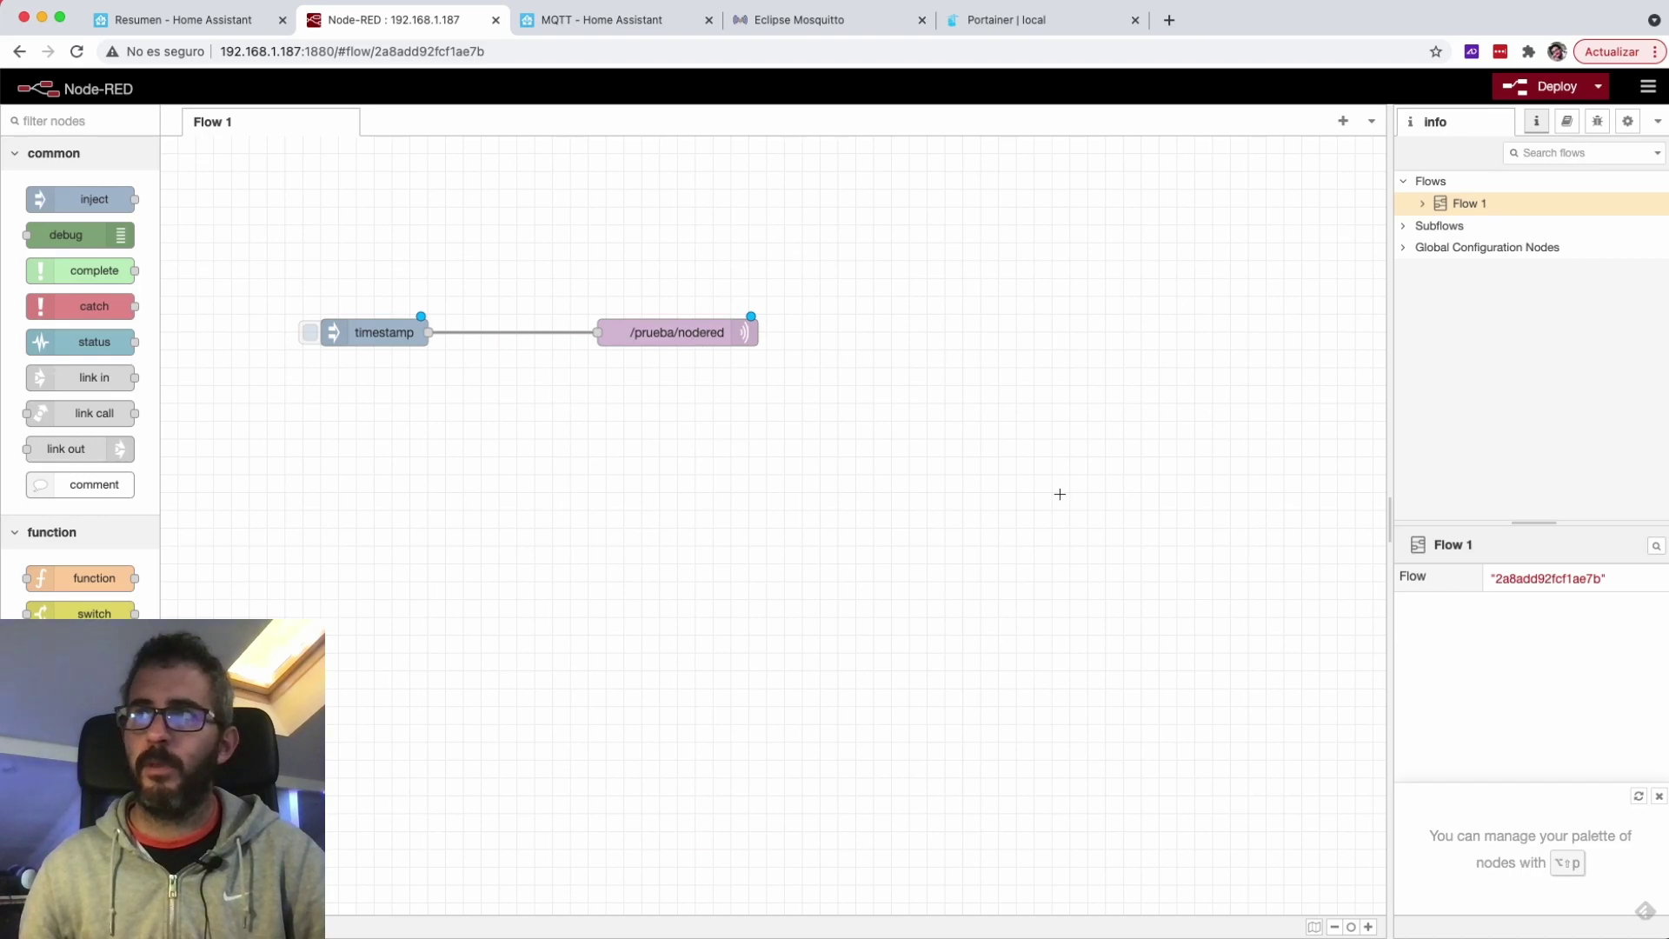
Deploy the flow and check the connection status of the /prueba/nodered node.
left_click(1547, 86)
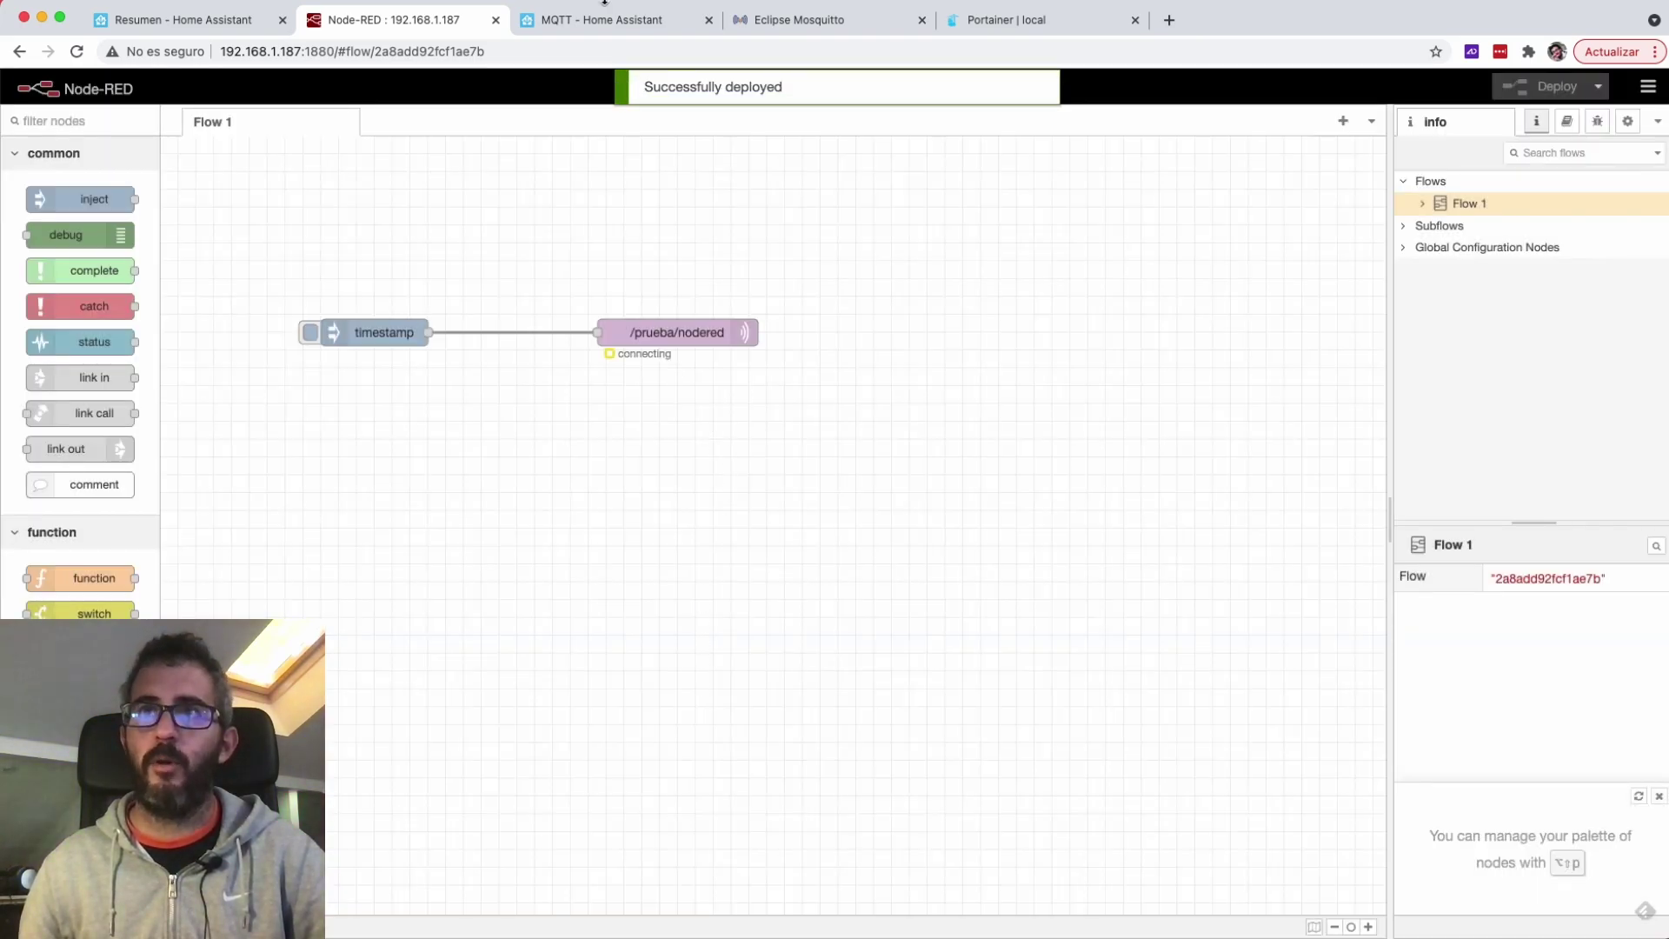
left_click(678, 335)
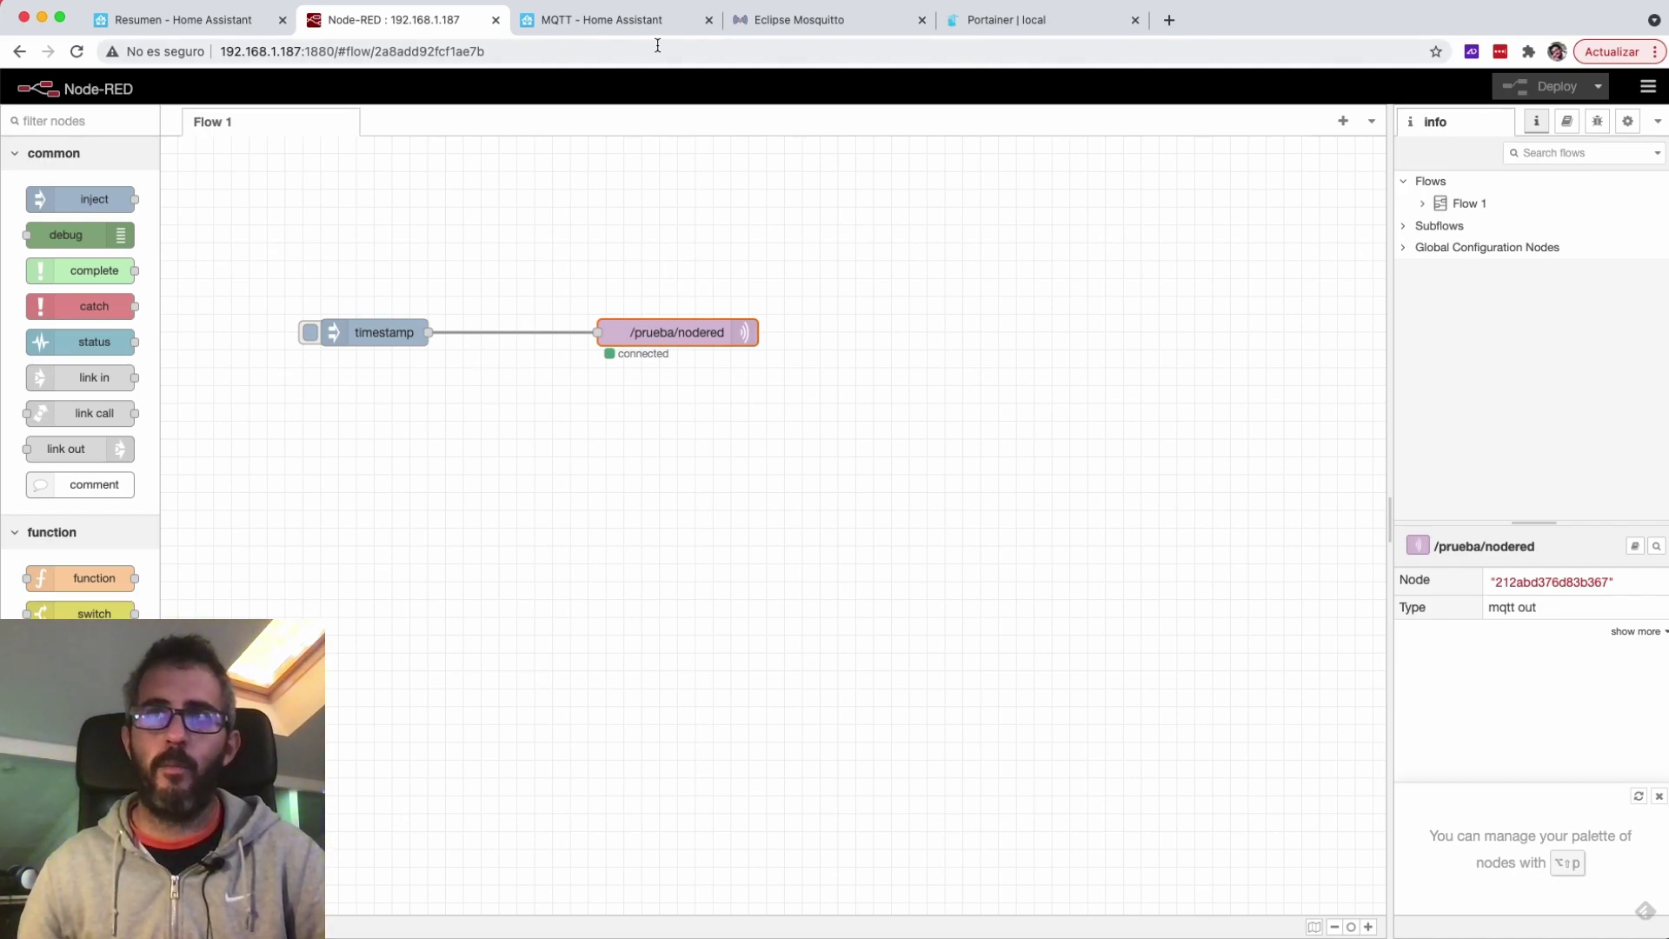
left_click(612, 22)
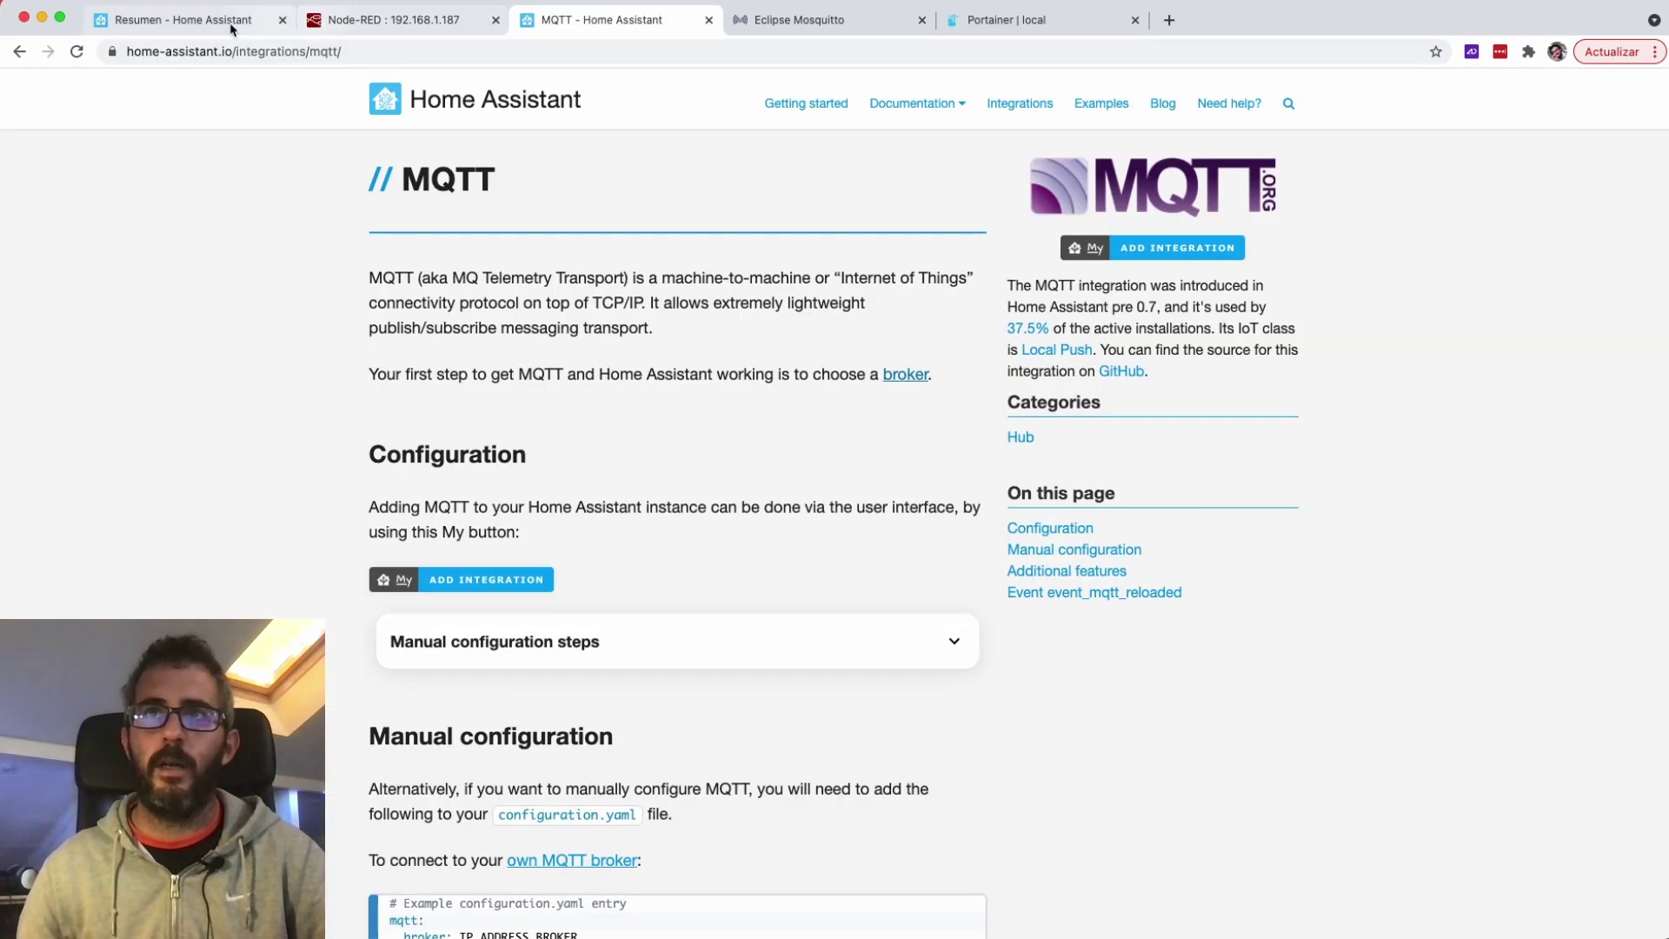
Open the localhost MQTT integration's configuration in Home Assistant and start listening to the topic /prueba/nodered.
left_click(182, 19)
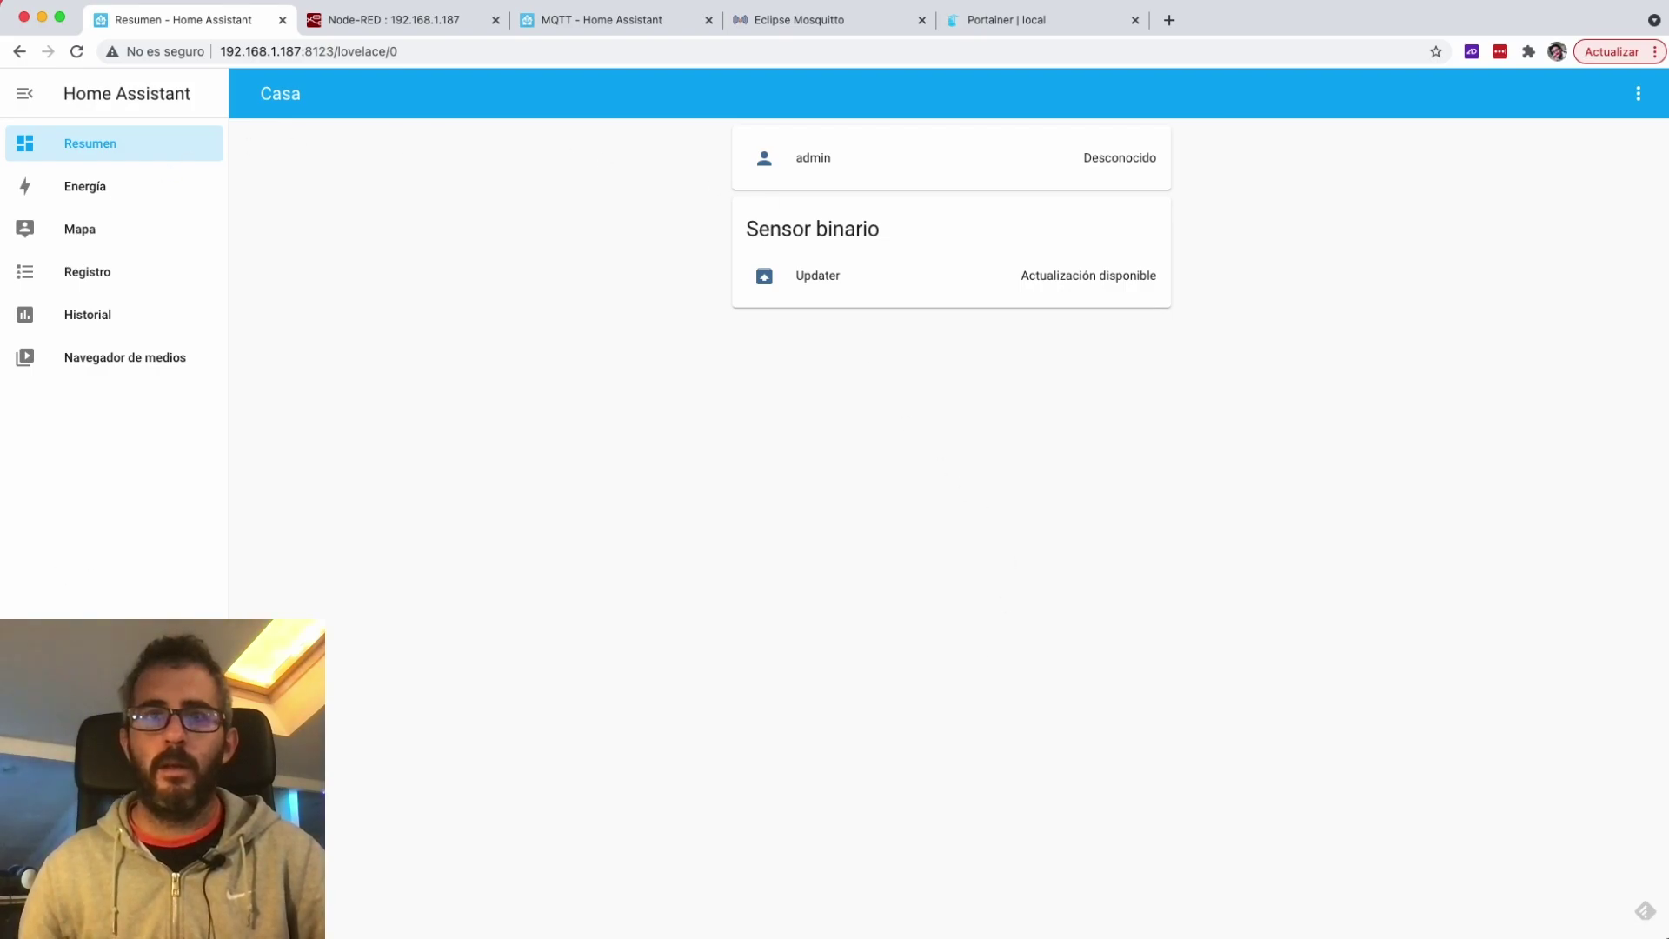
left_click(104, 818)
left_click(967, 243)
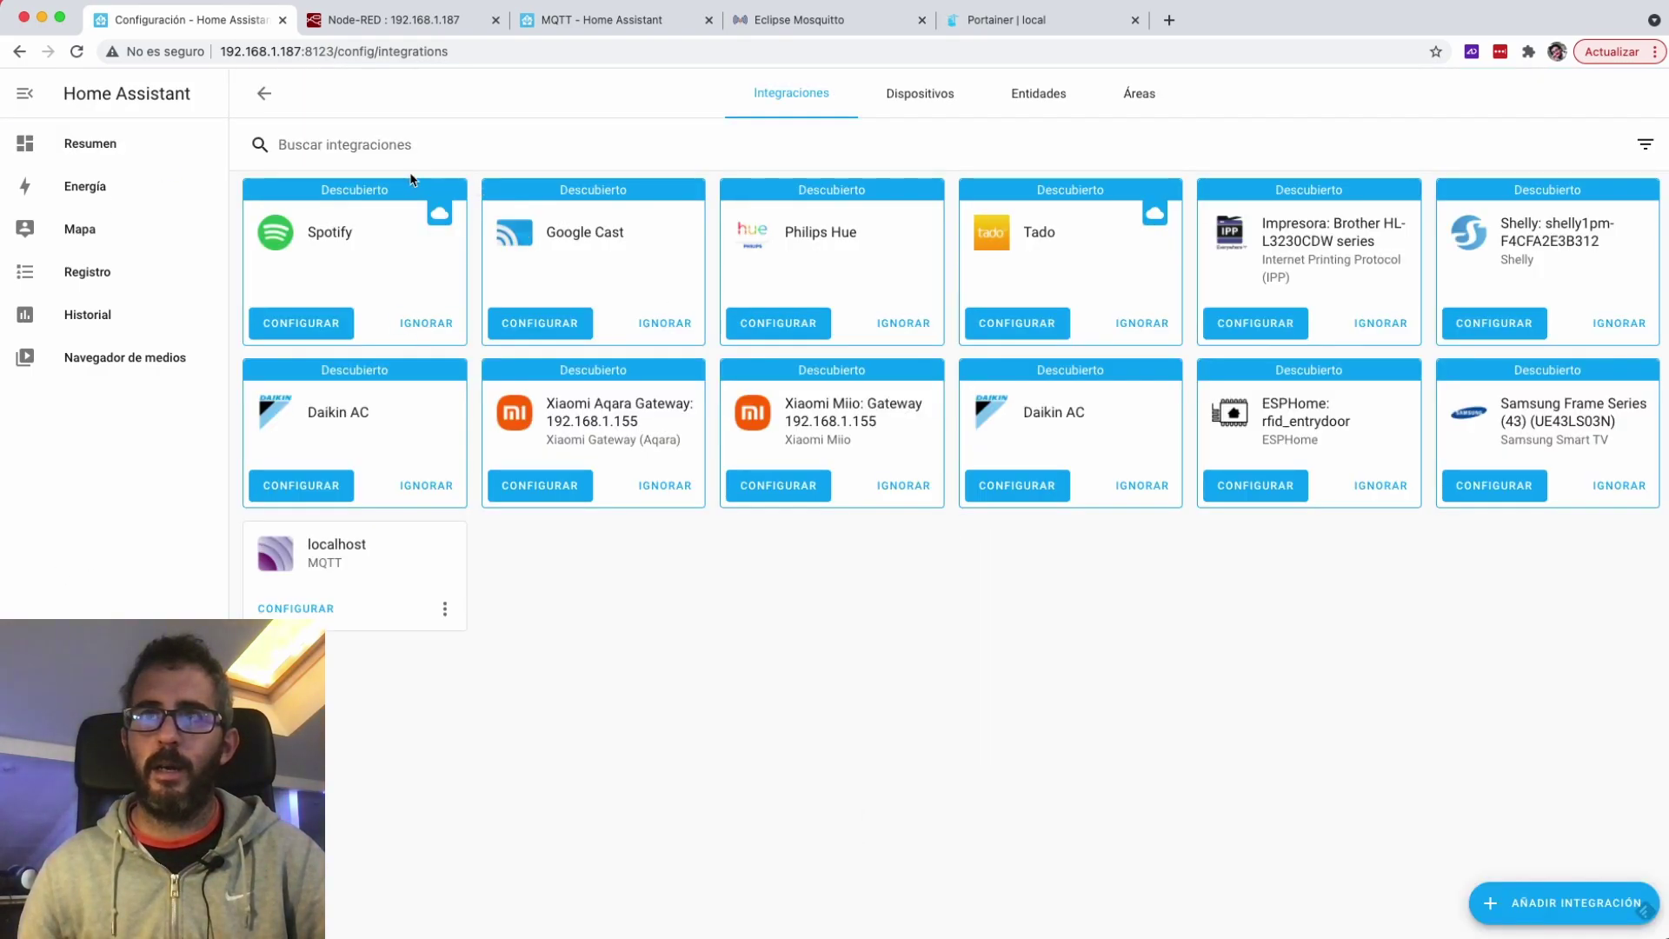
left_click(322, 608)
left_click(762, 632)
key("super+v")
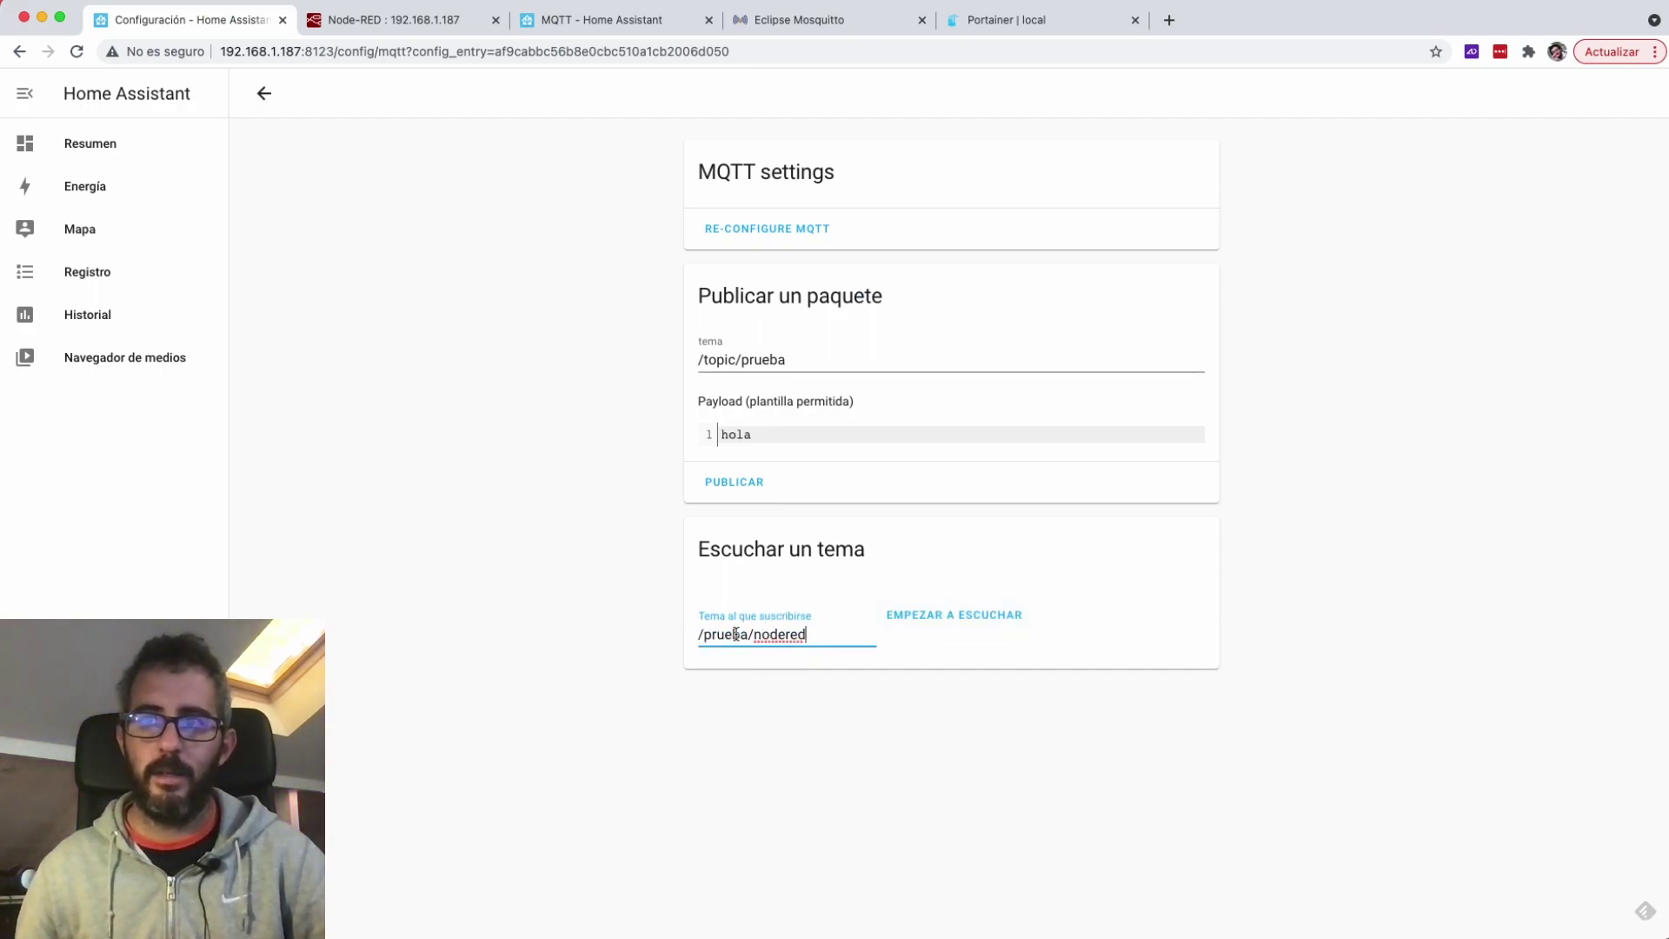
left_click(953, 615)
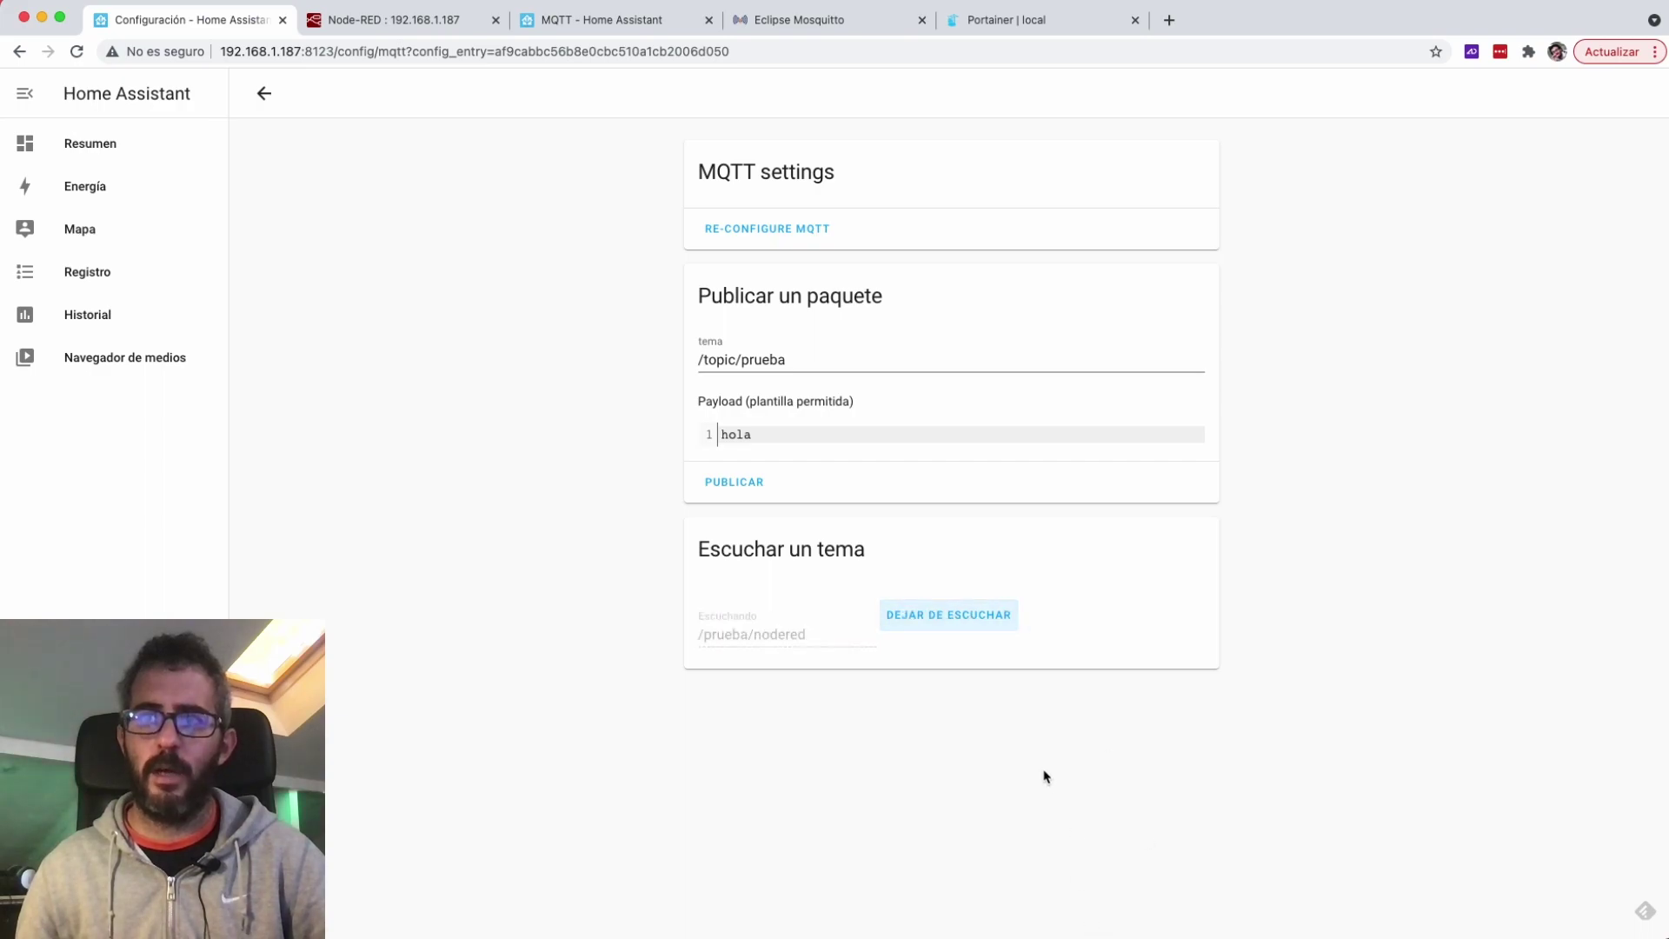
Trigger the timestamp inject node in Node-RED and check the messages received on /prueba/nodered in Home Assistant.
left_click(388, 21)
left_click(308, 336)
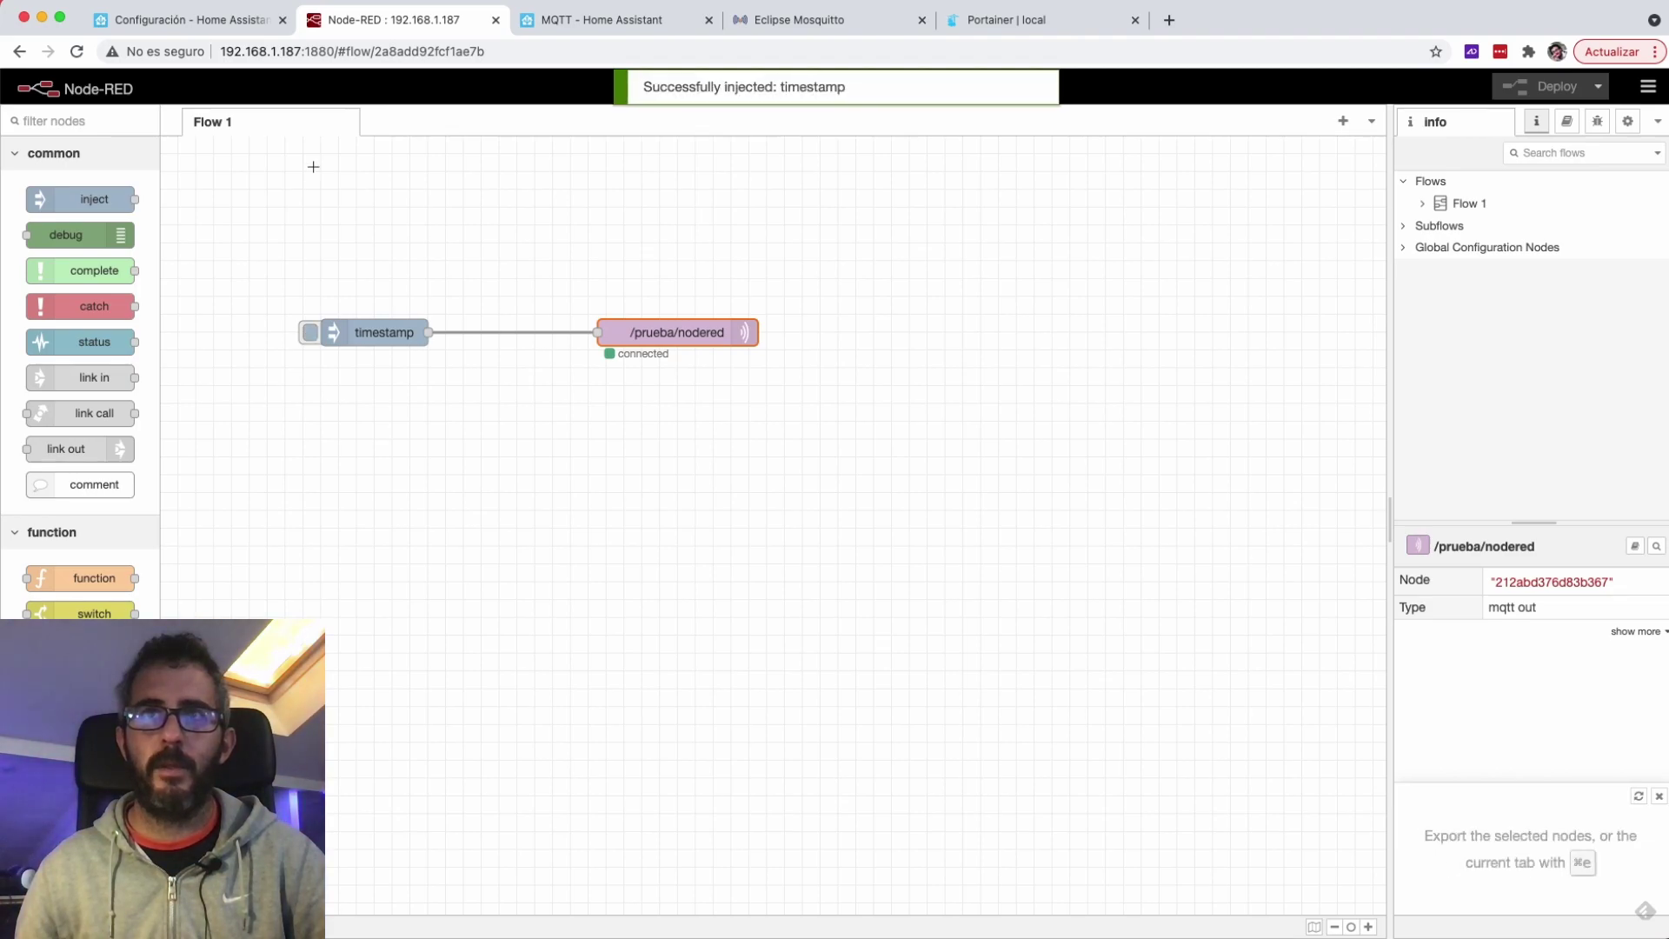
left_click(193, 25)
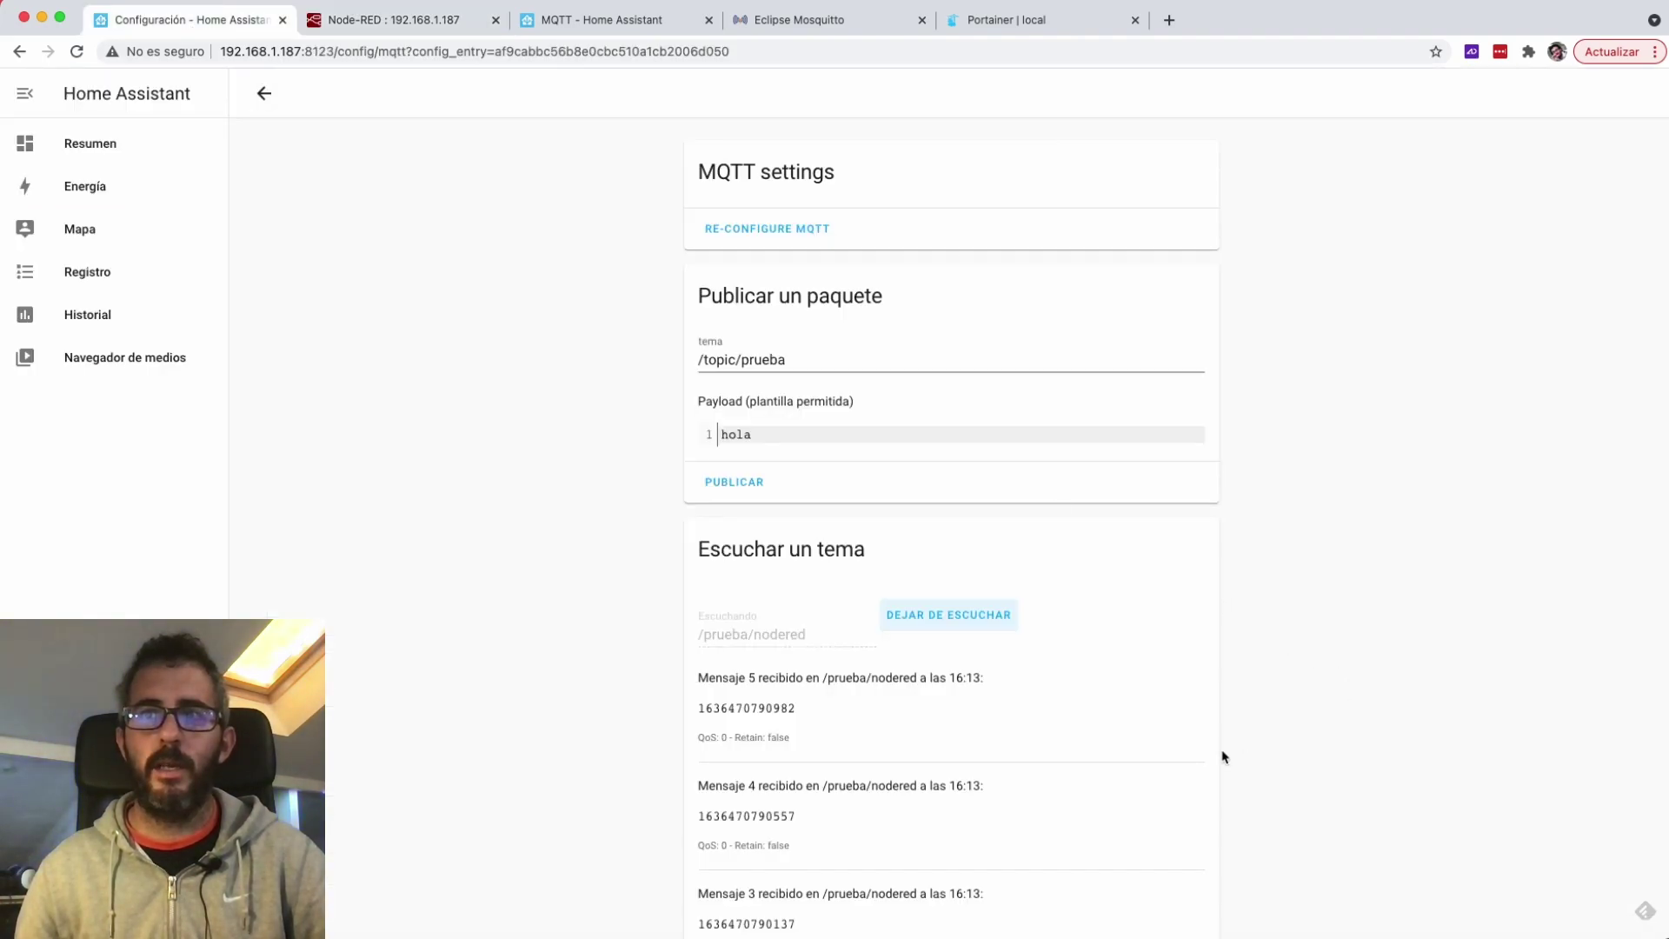
scroll(1224, 757, "down", 5)
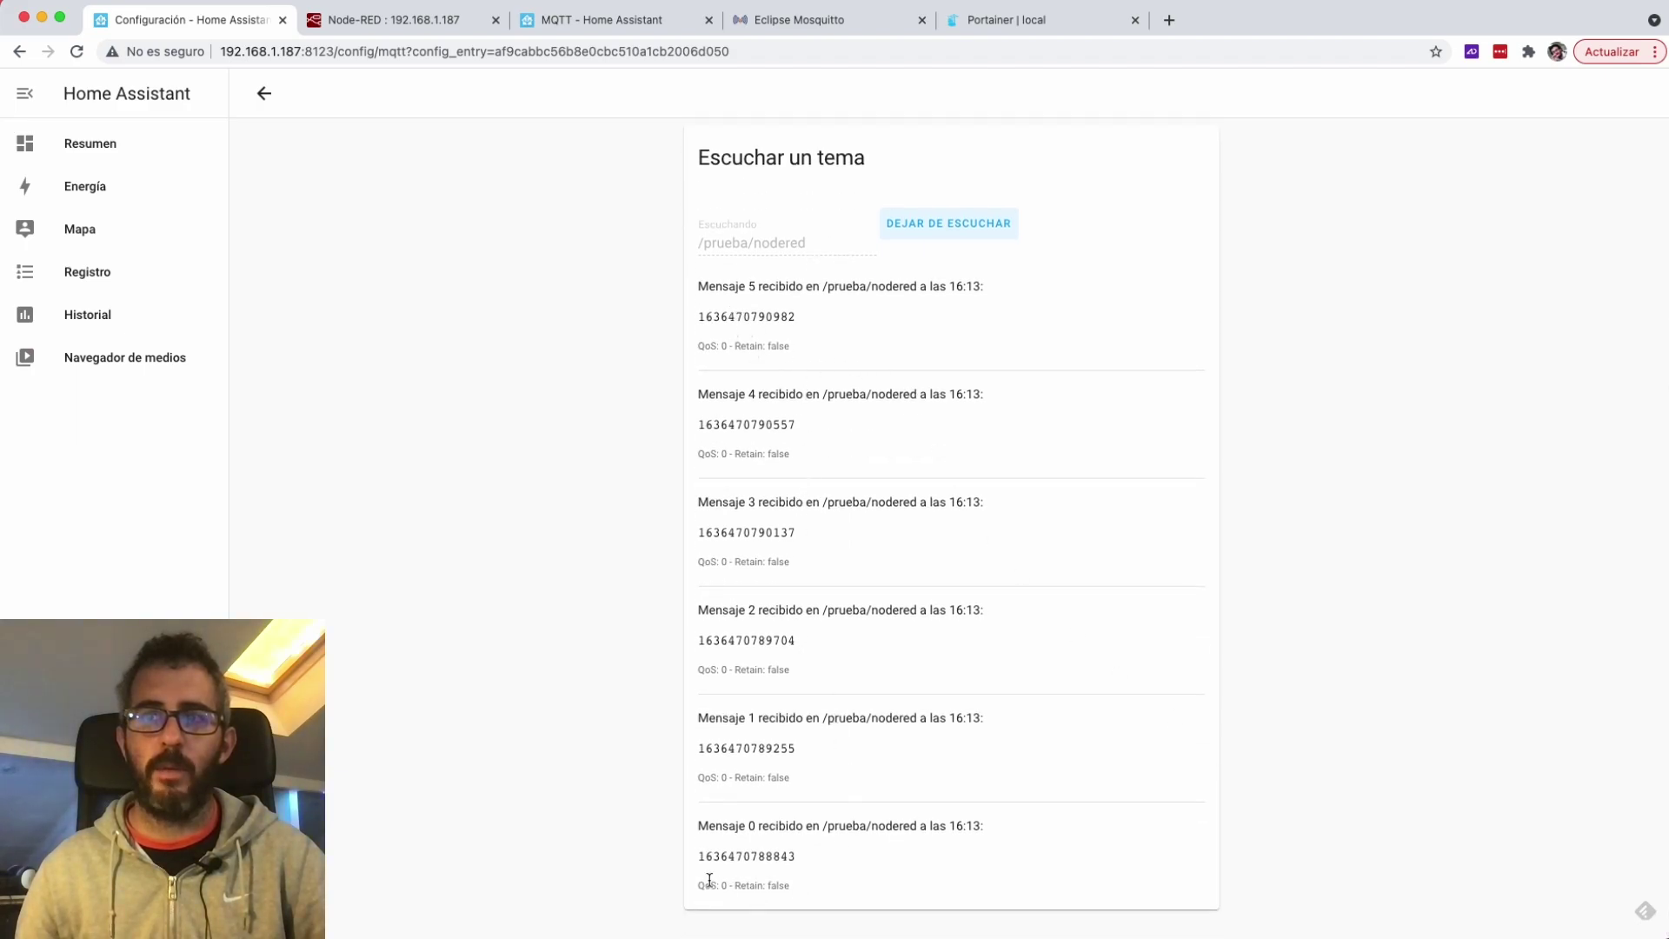
Add an mqtt in node in Node-RED below the timestamp node and wire it to a new debug node.
left_click(418, 21)
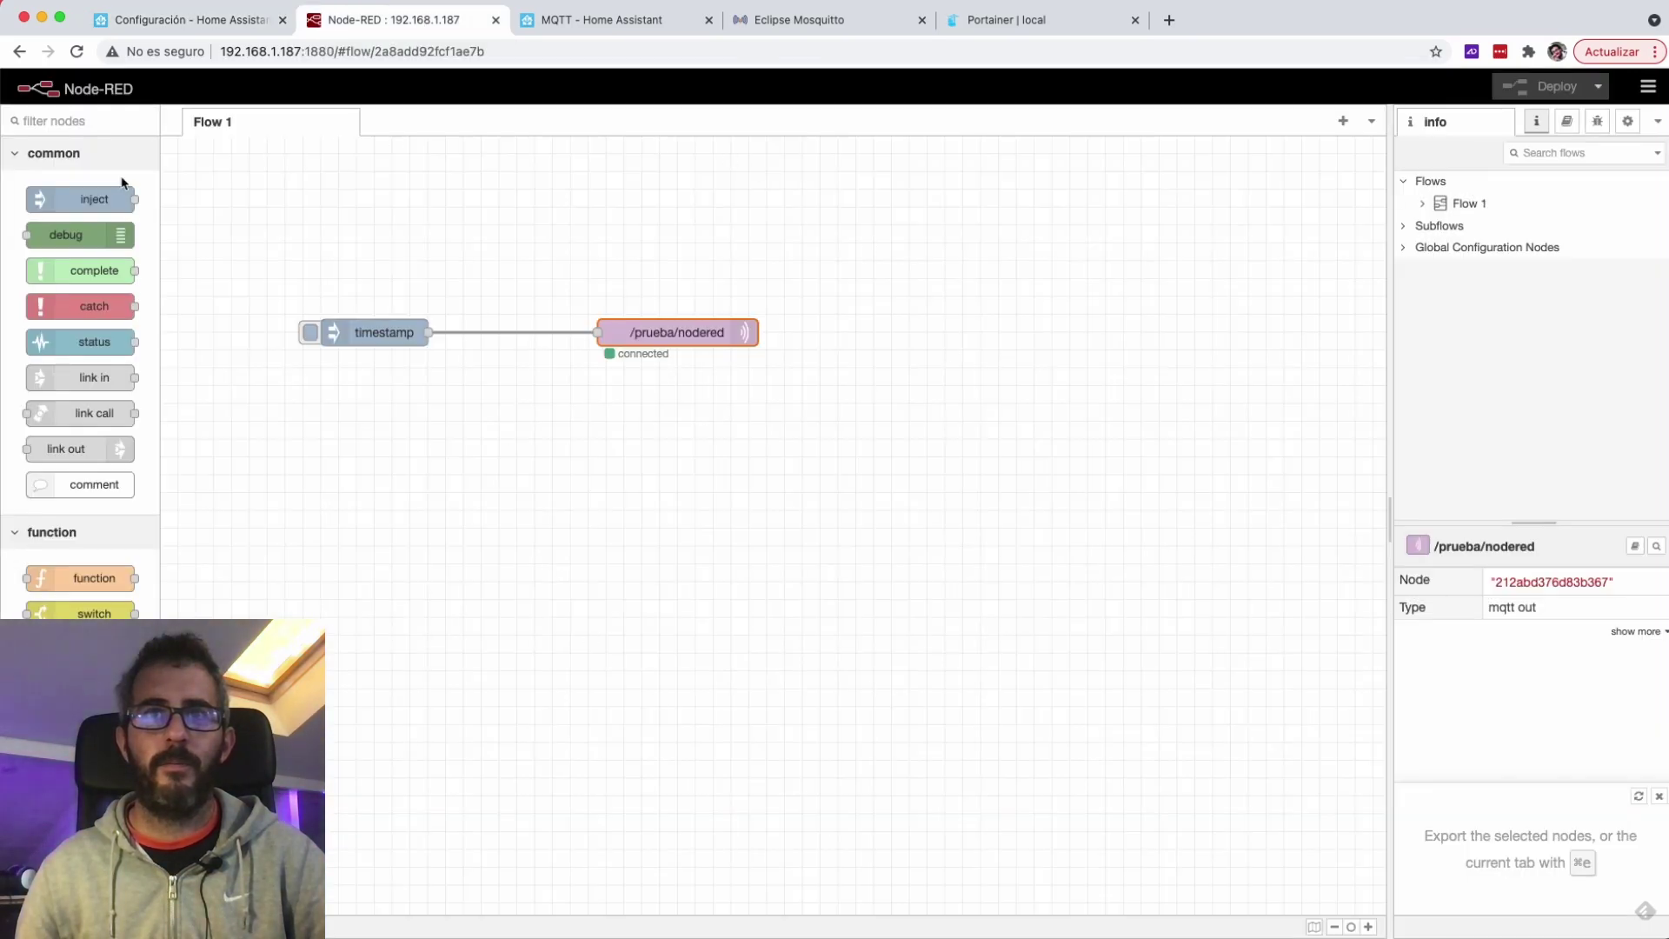
scroll(61, 585, "down", 5)
scroll(61, 584, "down", 2)
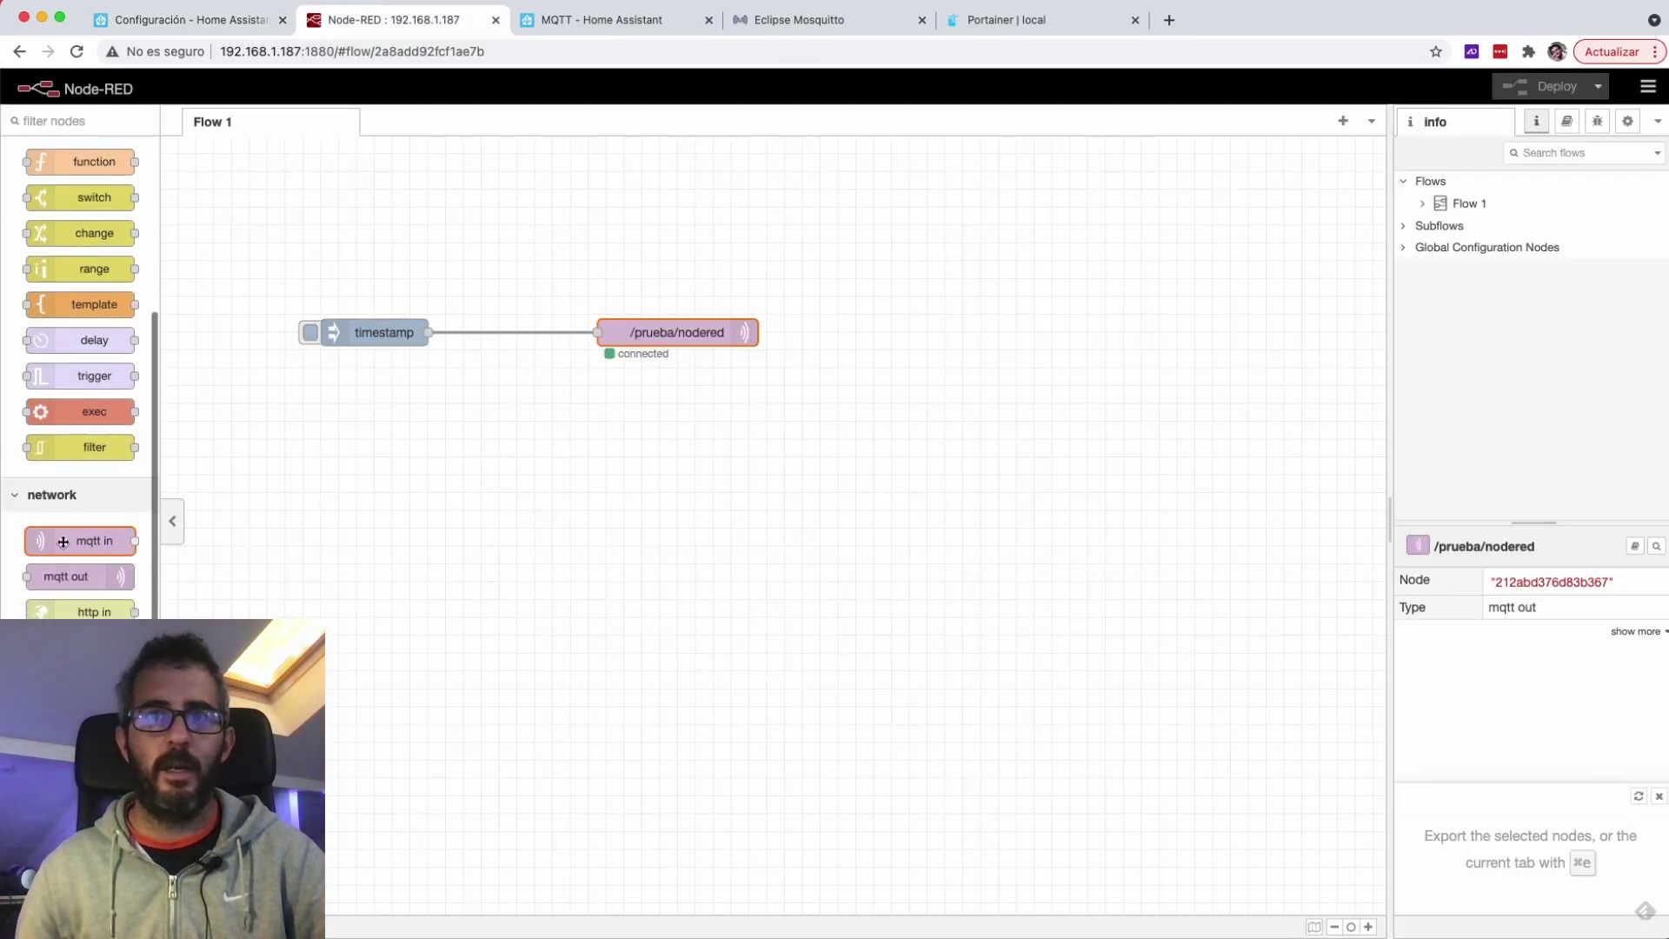
left_click_drag(86, 541, 371, 448)
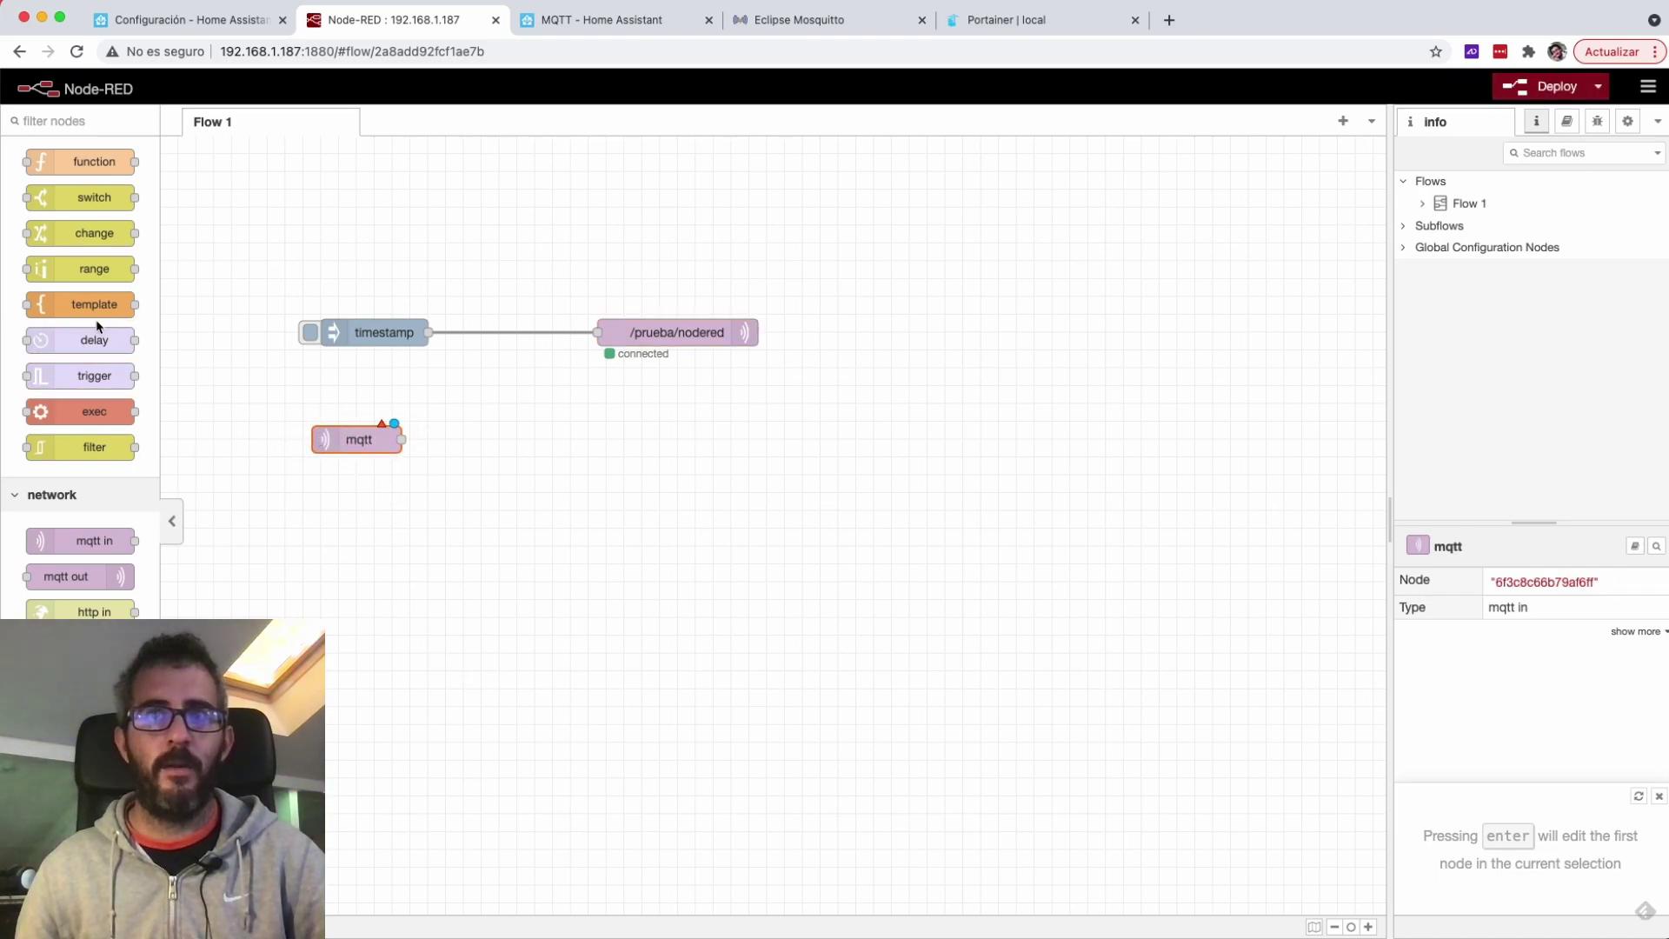
scroll(82, 234, "up", 6)
left_click_drag(82, 227, 584, 456)
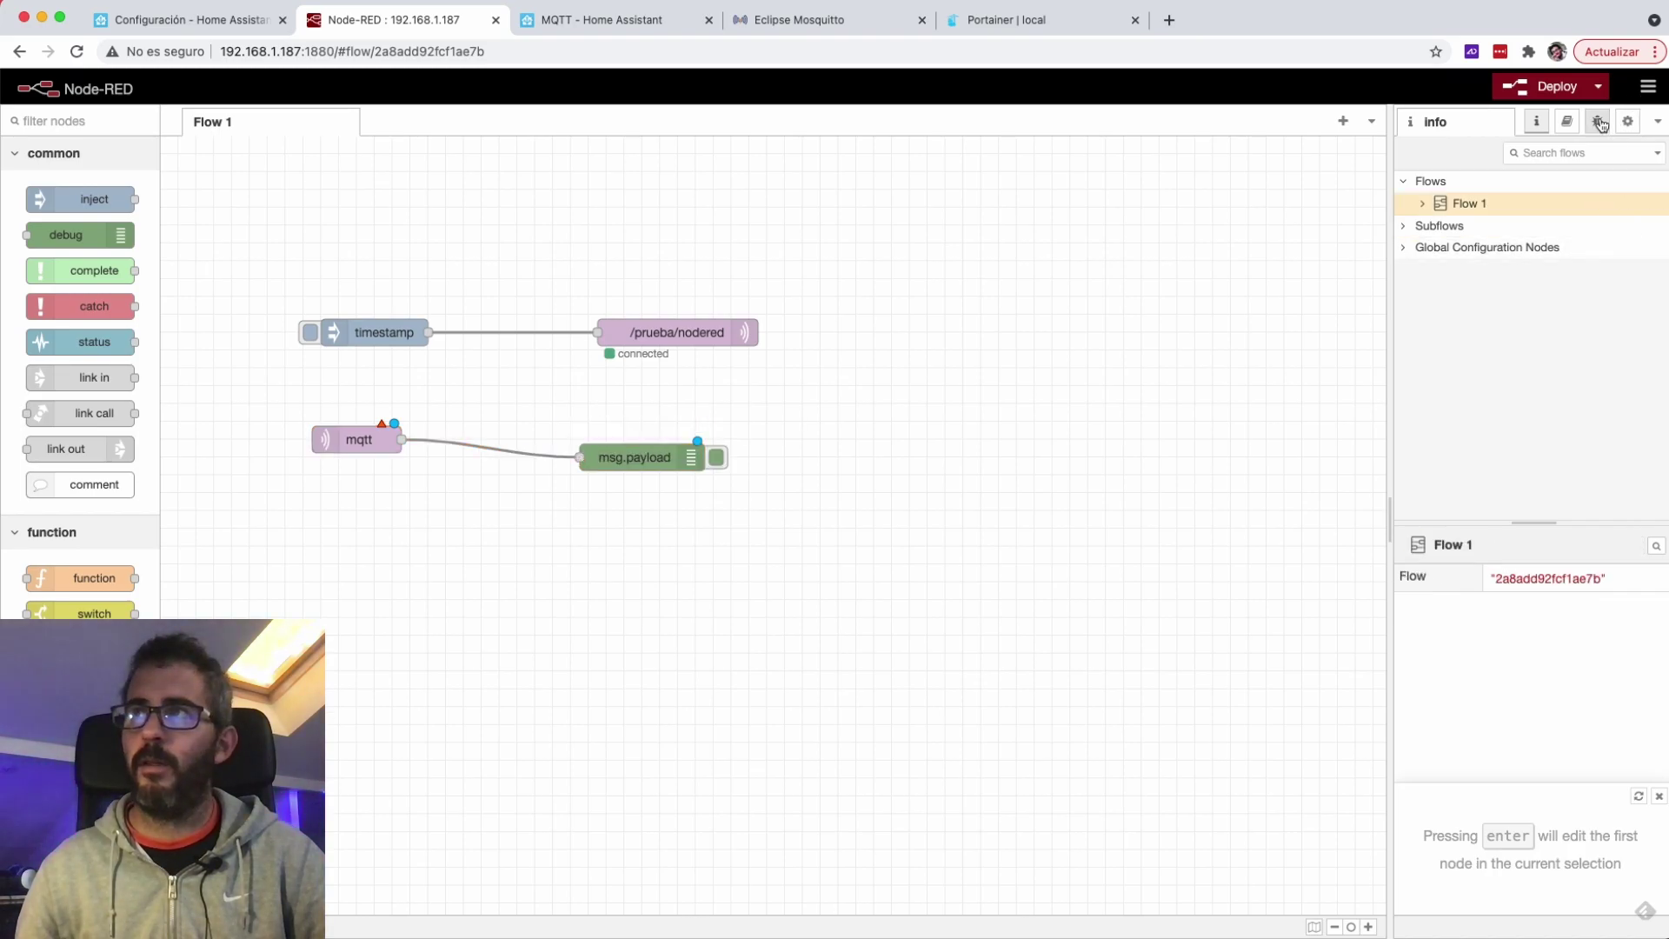
Subscribe the mqtt in node to the single topic /ejemplo/homeassistant, save the node and deploy the flow.
double_click(358, 439)
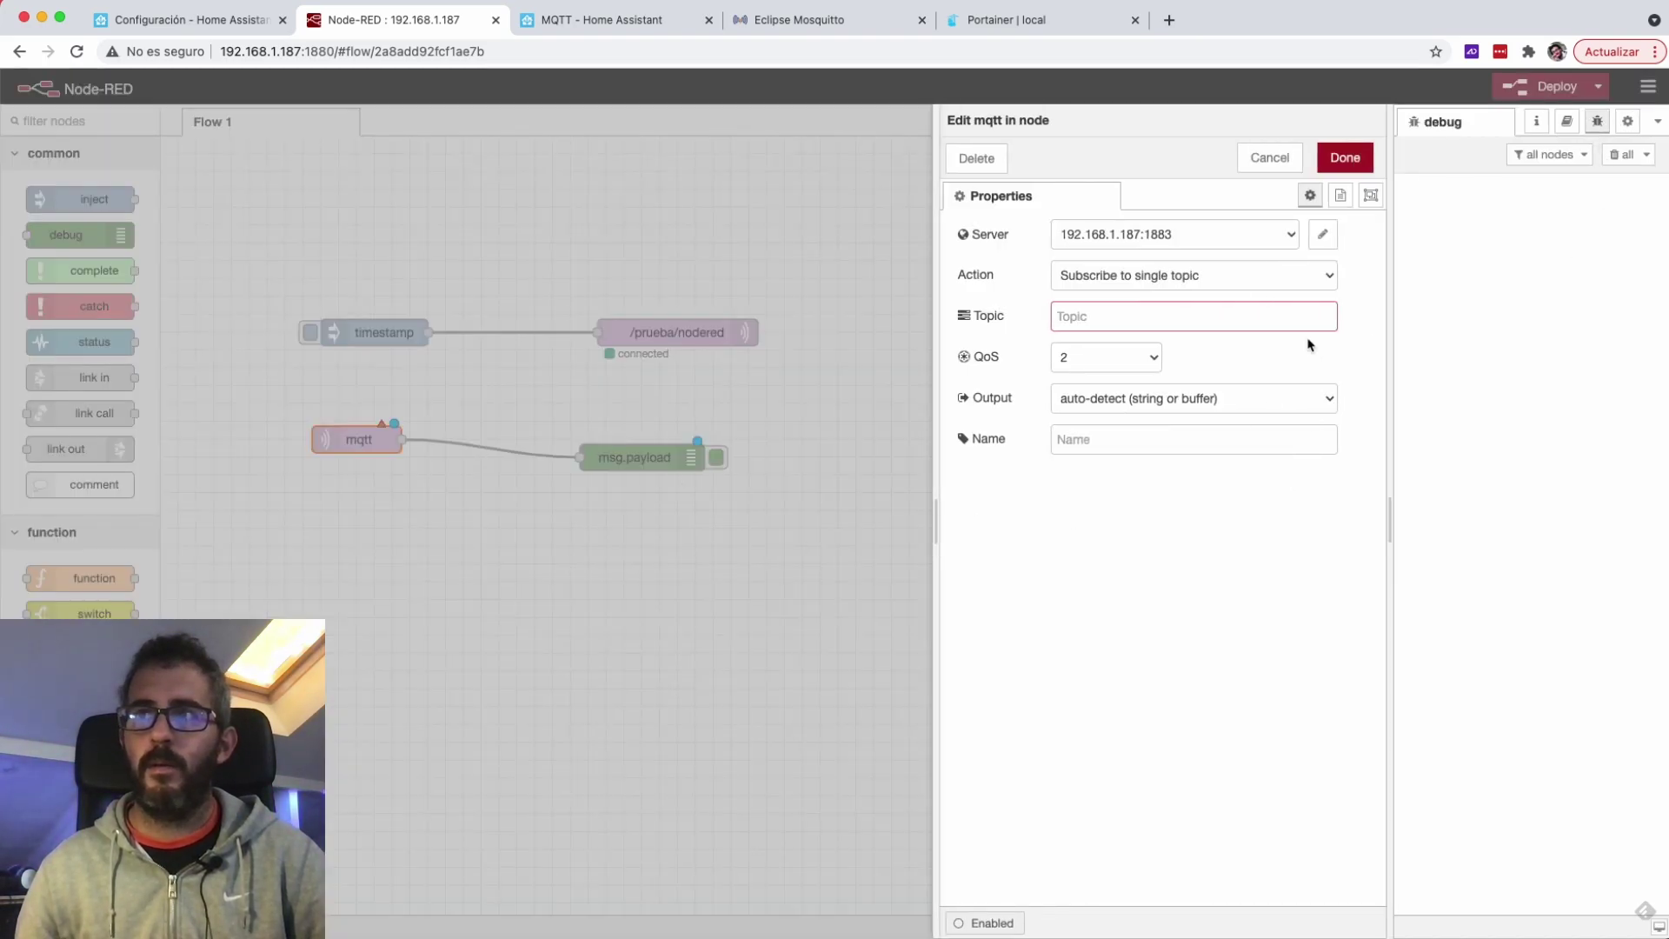
left_click(1225, 277)
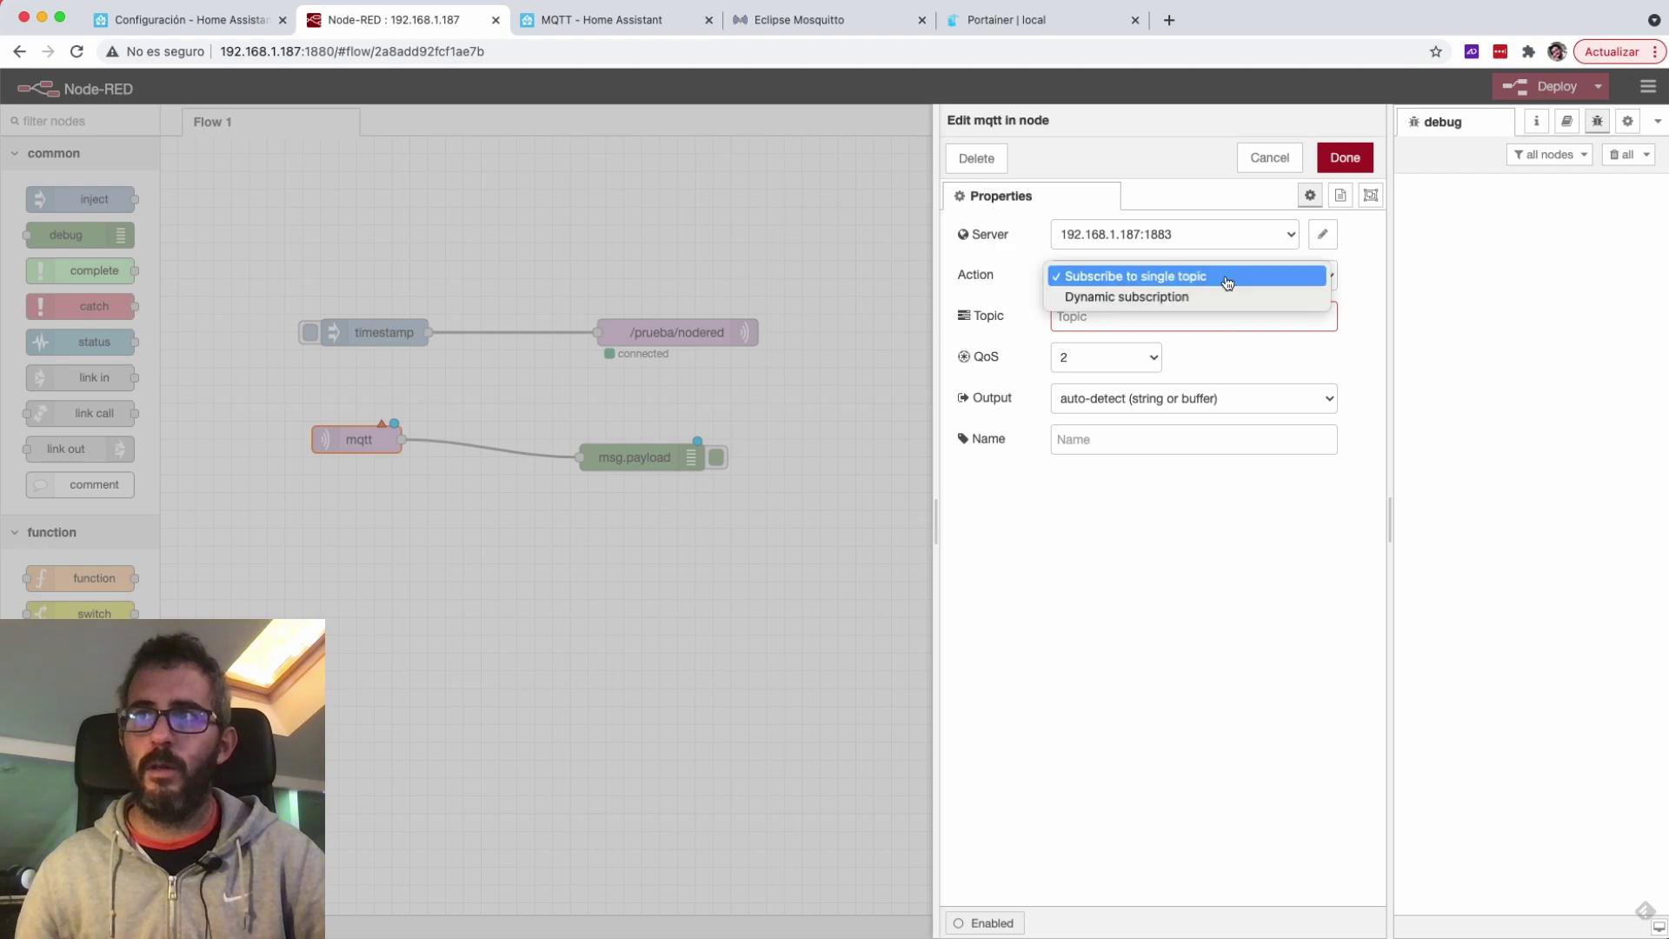
left_click(1213, 282)
type("/")
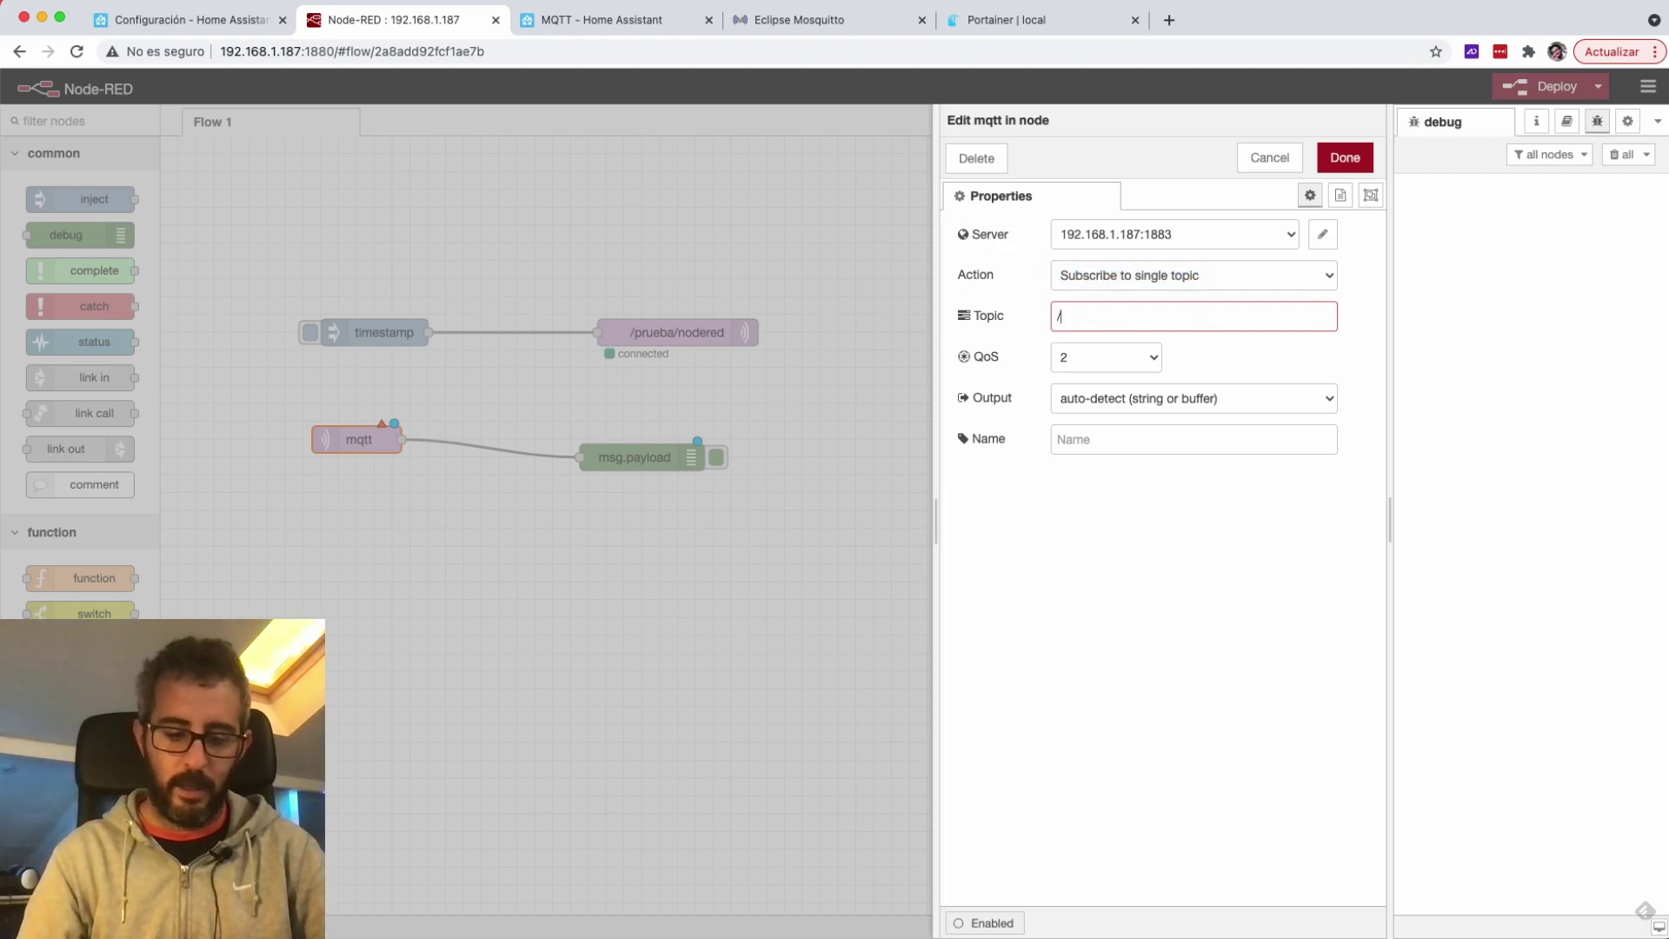
type("ejemplo/h")
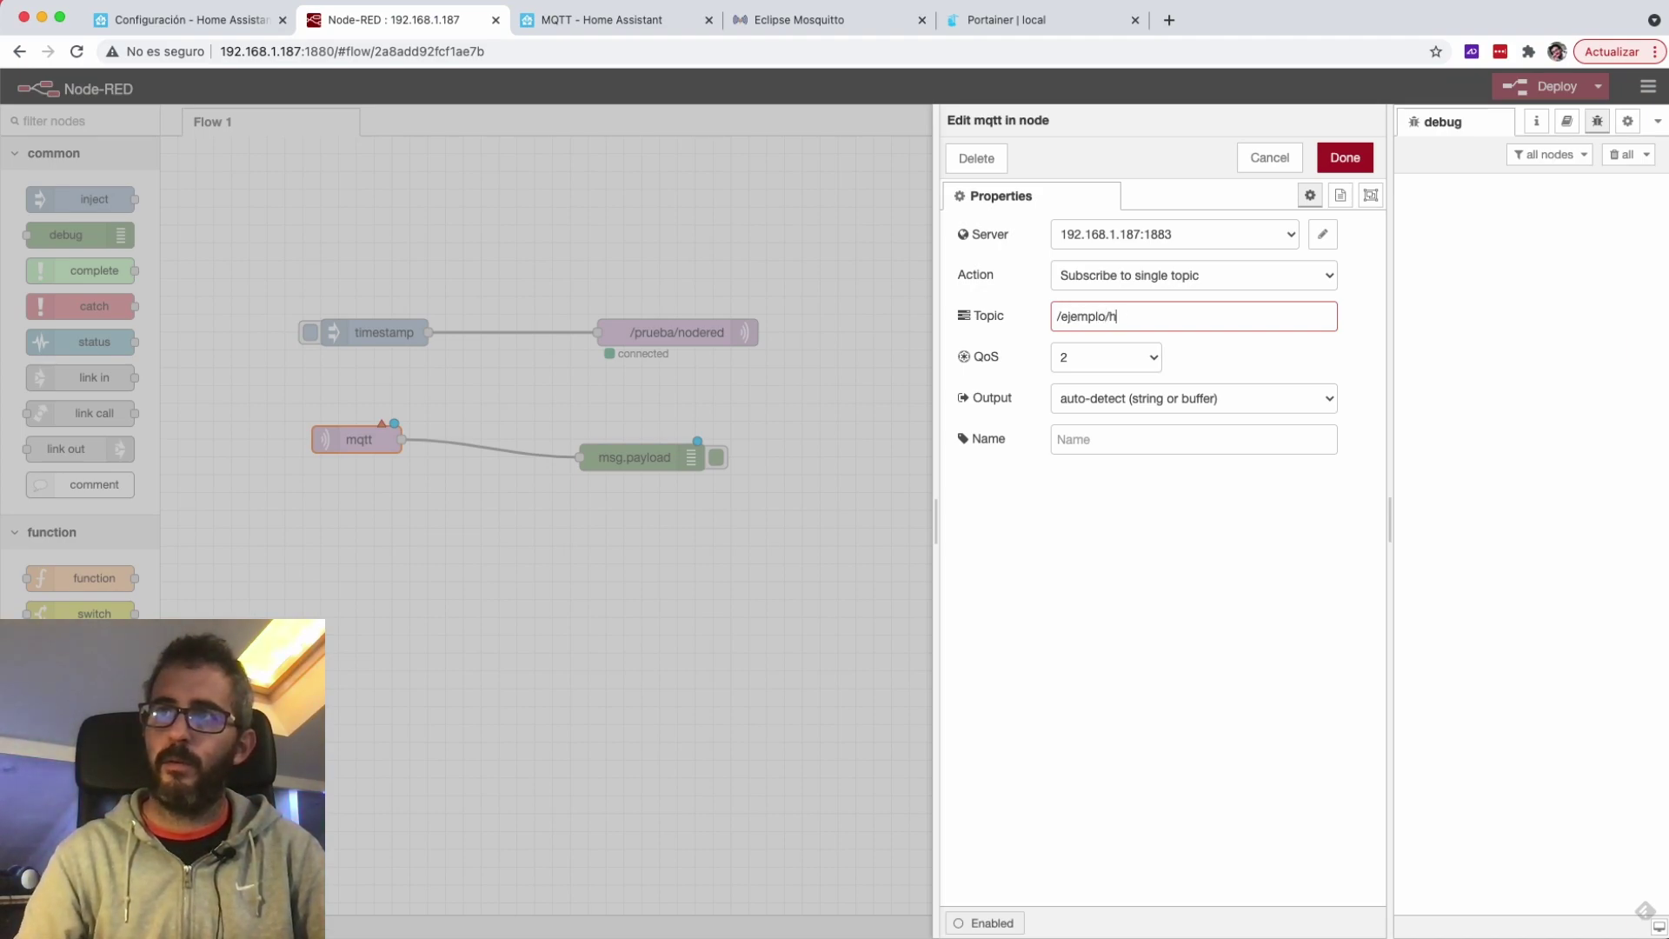
type("omeassistant")
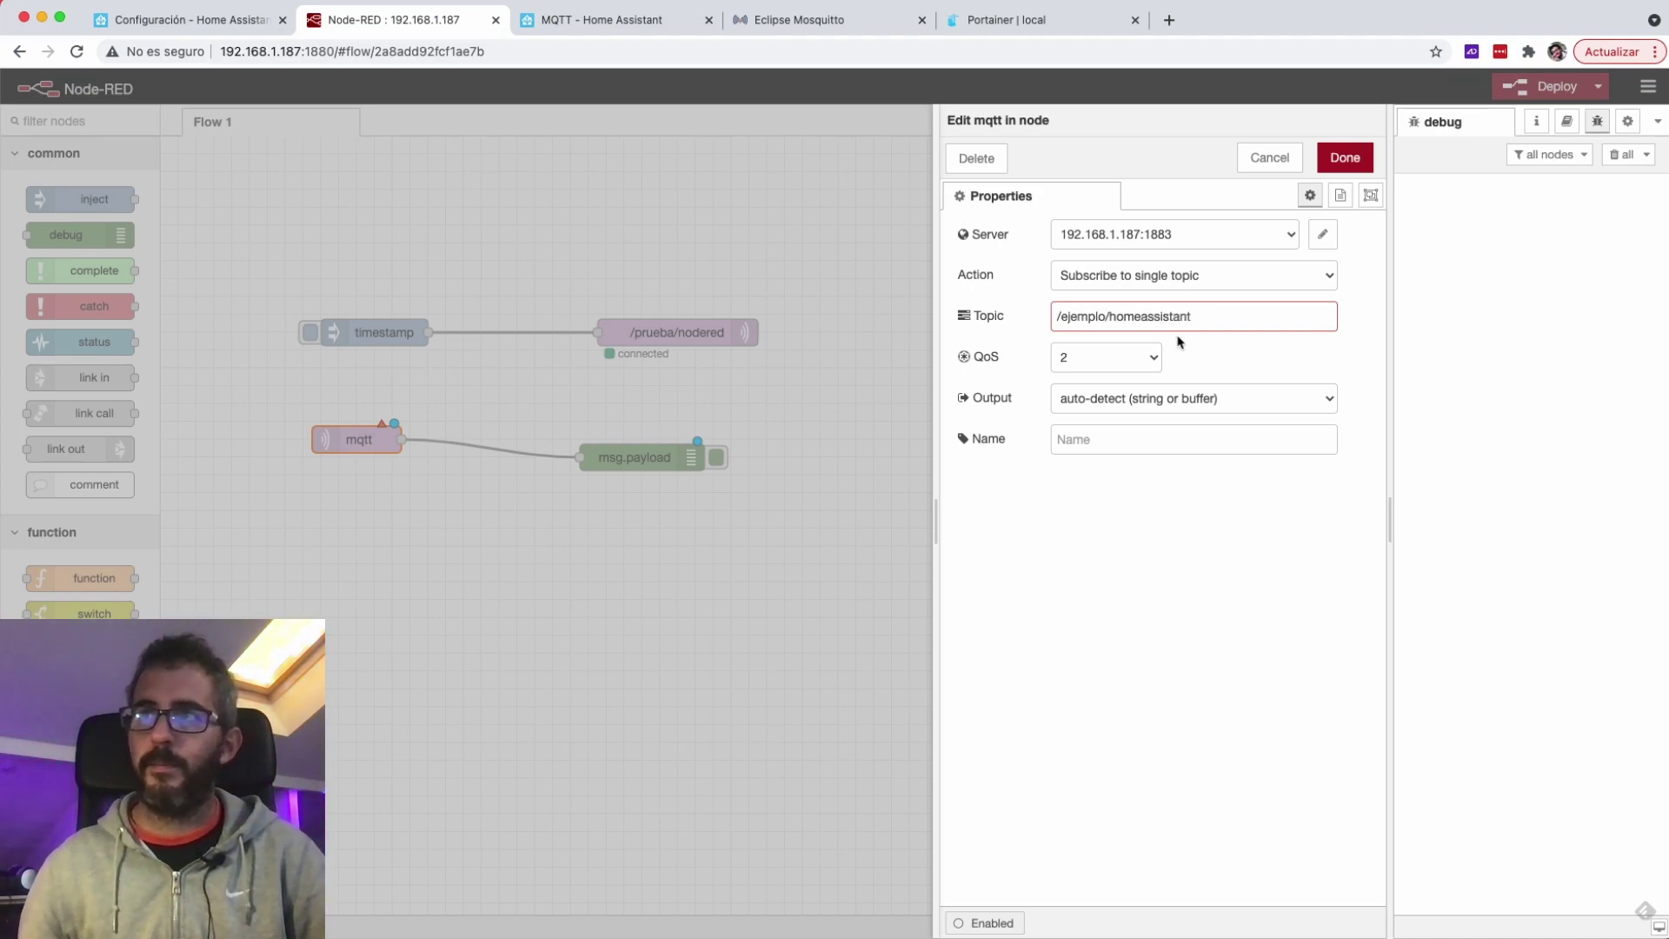
key("super+a")
left_click(1344, 157)
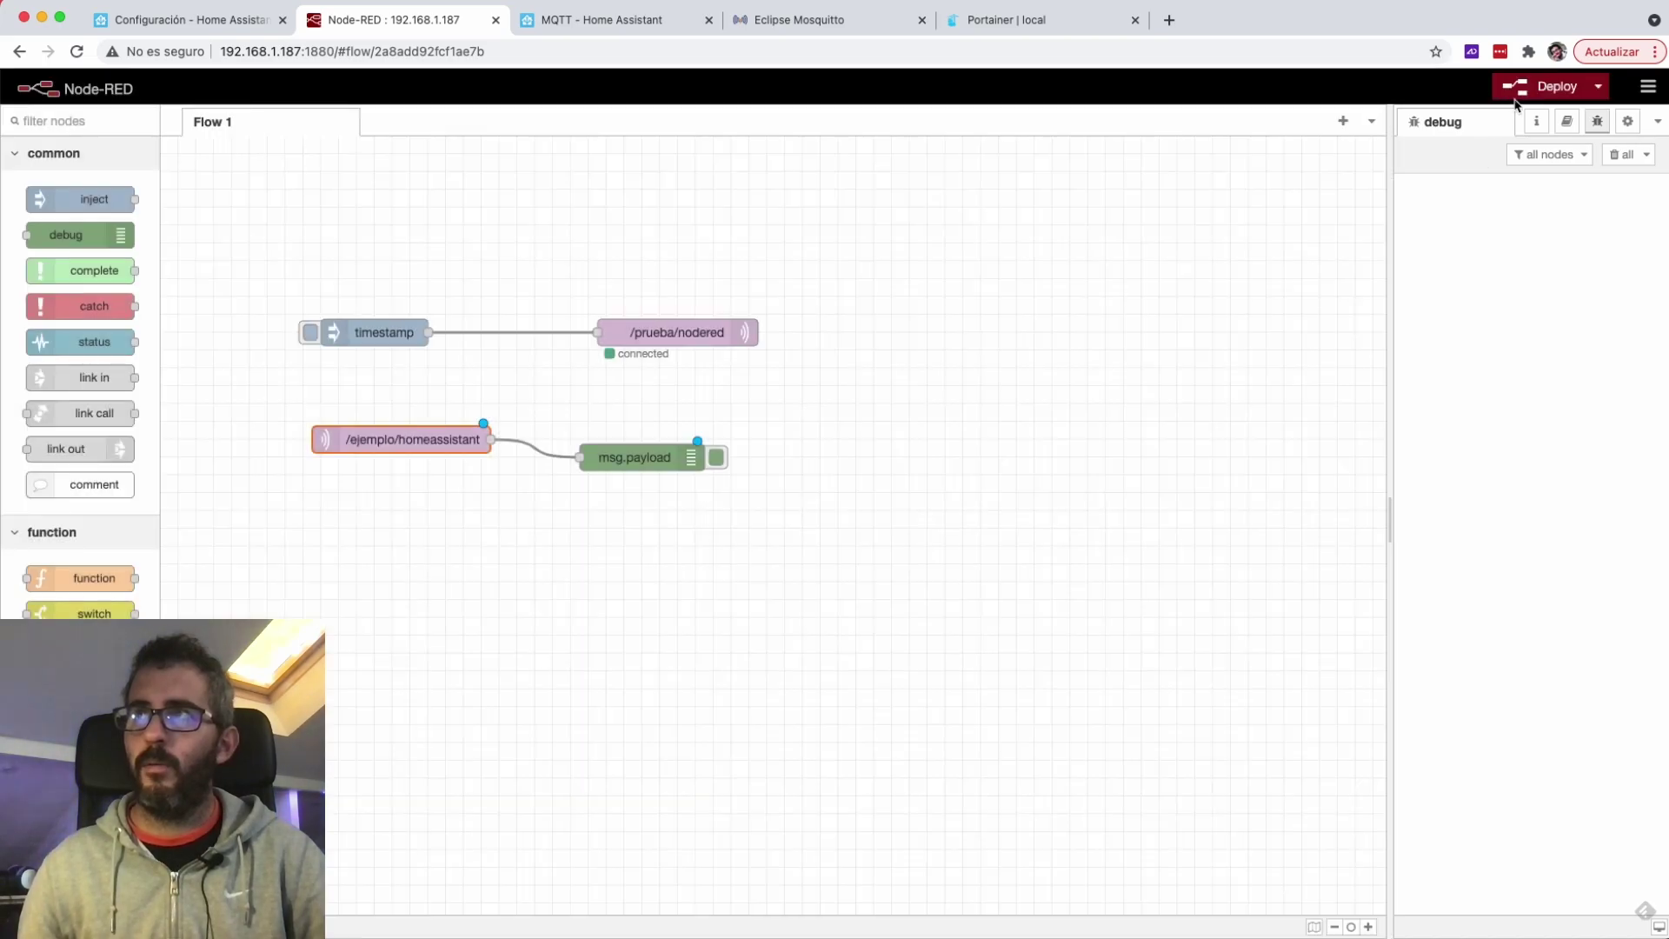
left_click(1523, 94)
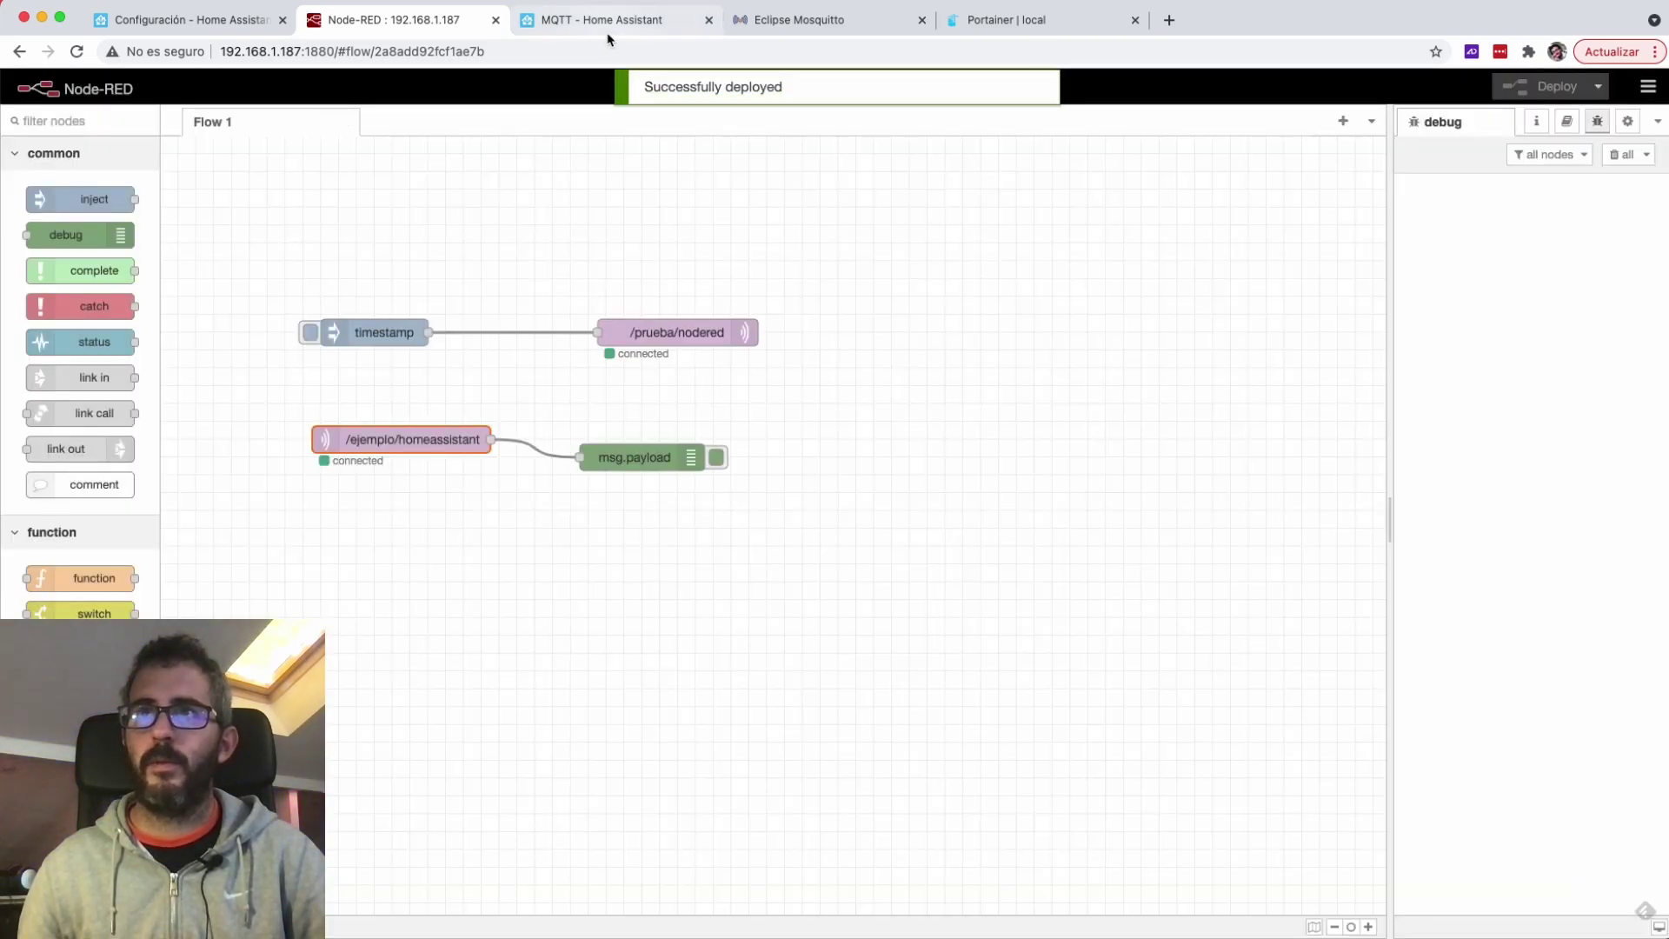
Publish the payload hola to the topic /ejemplo/homeassistant from Home Assistant's MQTT settings.
left_click(613, 26)
left_click(231, 19)
scroll(909, 412, "up", 5)
left_click_drag(793, 365, 603, 353)
type("/ejemplo/homeassistant")
left_click(732, 481)
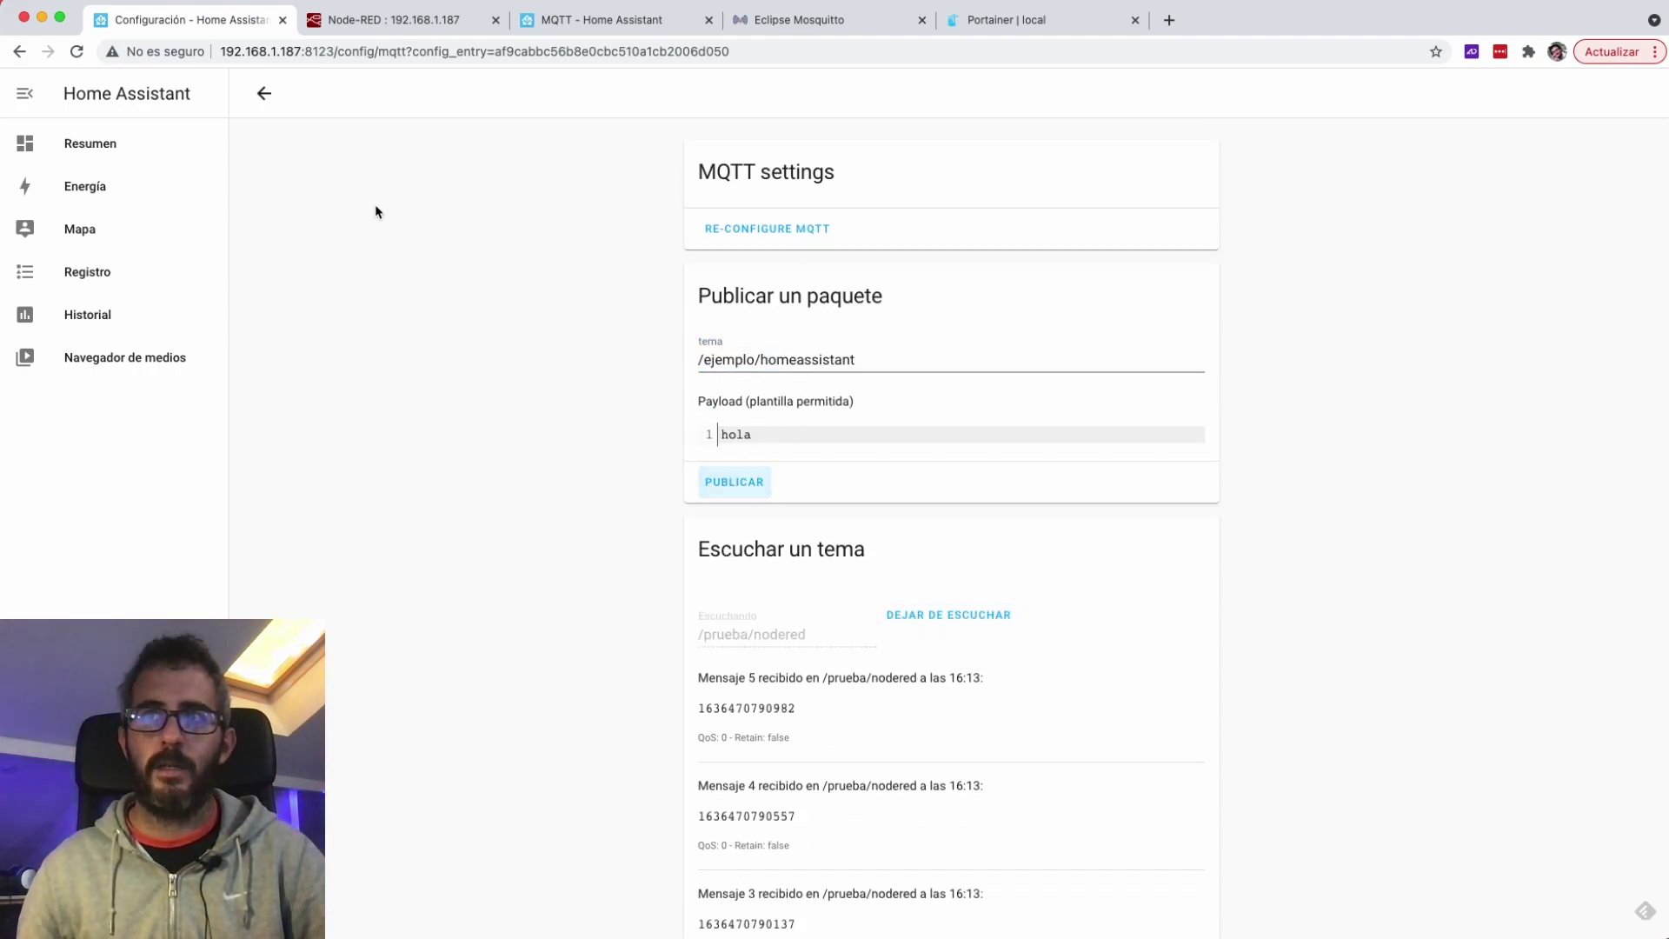
Check the message from /ejemplo/homeassistant in Node-RED's debug output.
left_click(418, 21)
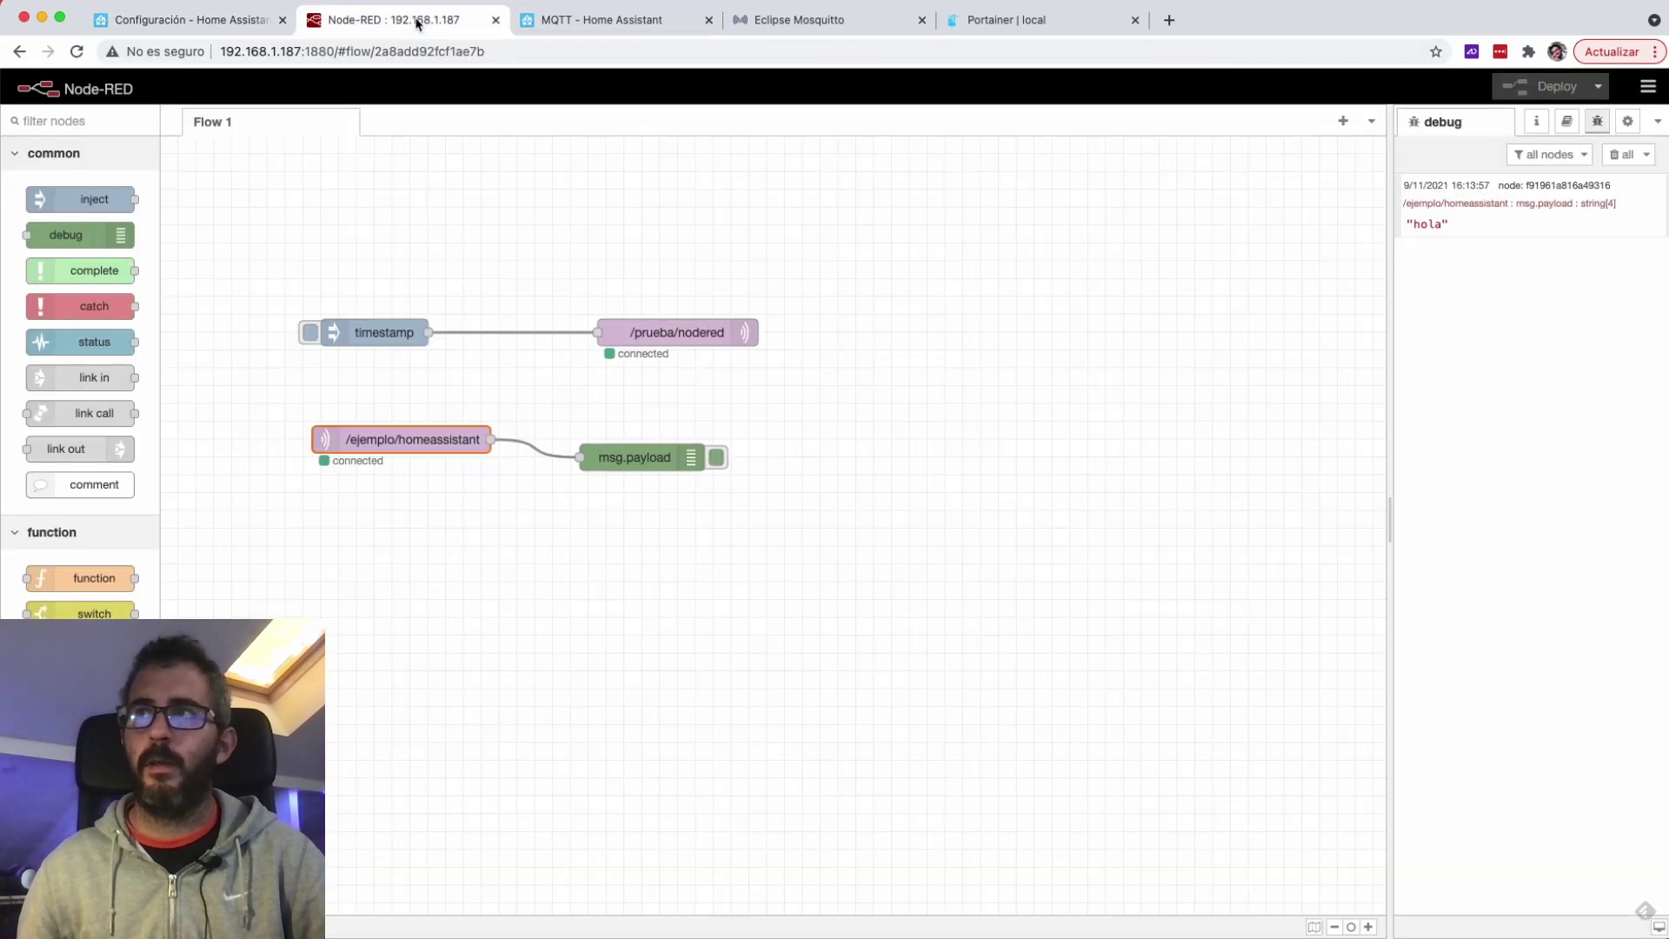
triple_click(1408, 206)
left_click(1450, 355)
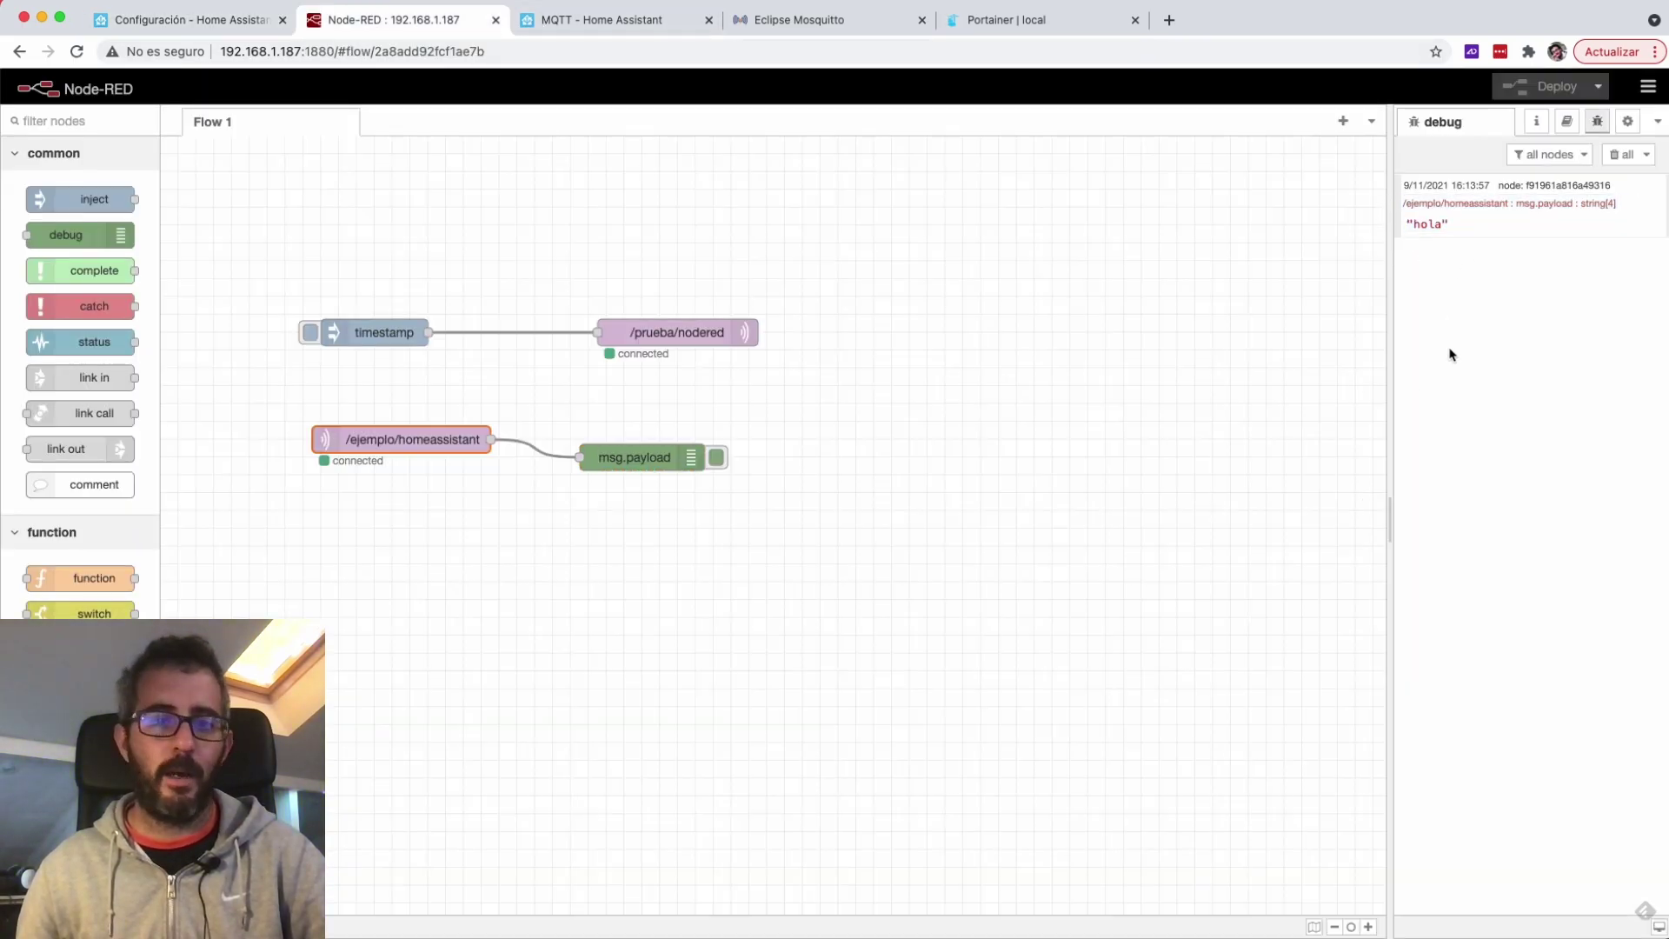